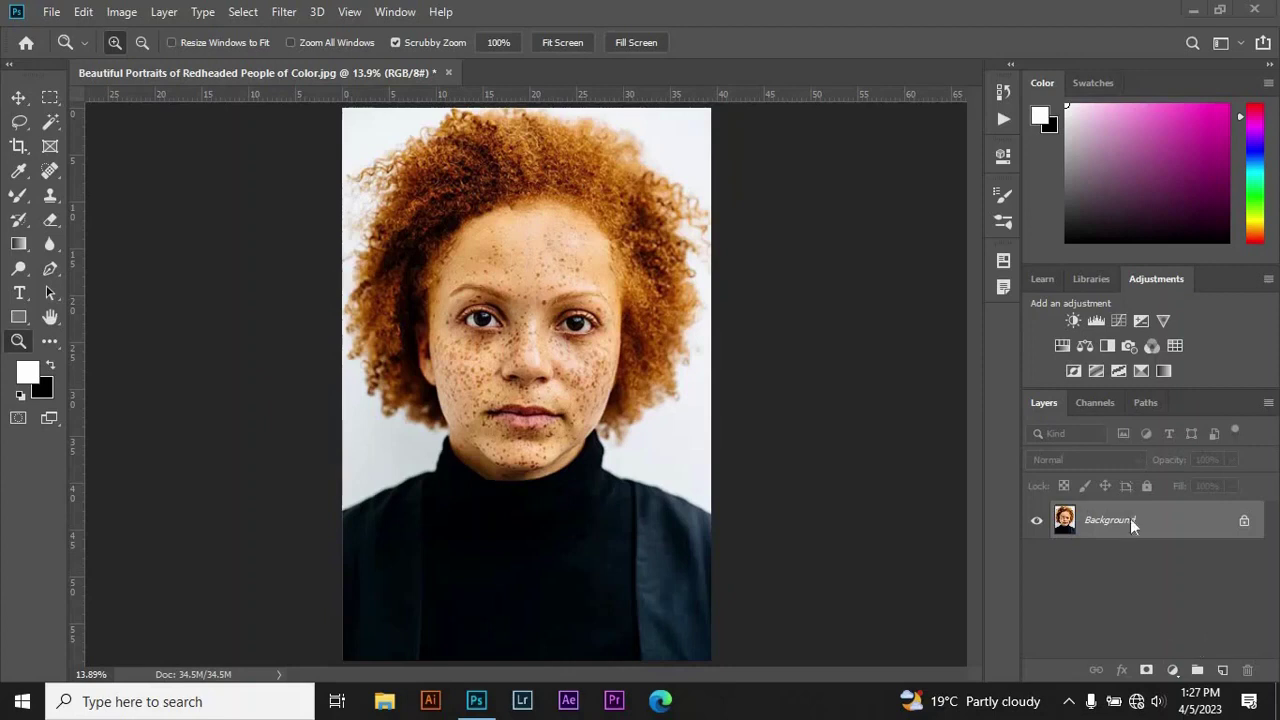
Step: Duplicate Background as Layer 1, zoom into the face, and choose the Spot Healing Brush
key(ctrl+j)
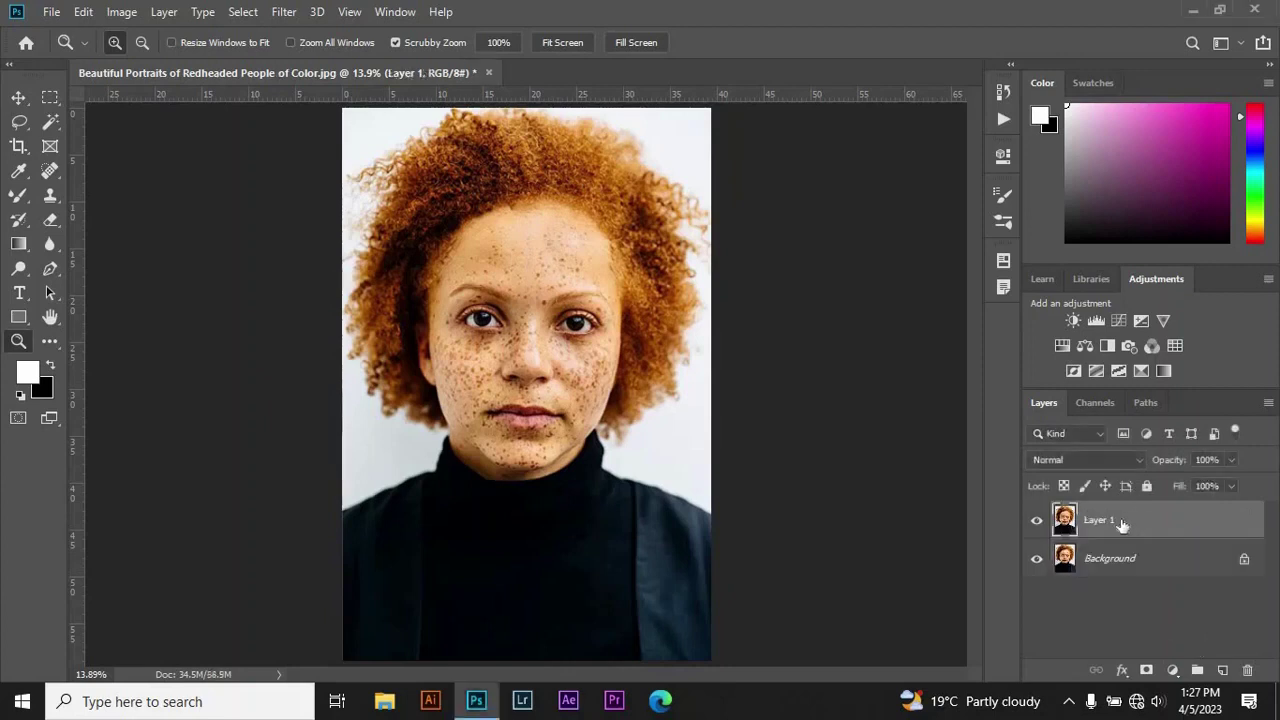
click(534, 352)
drag(978, 345, 977, 322)
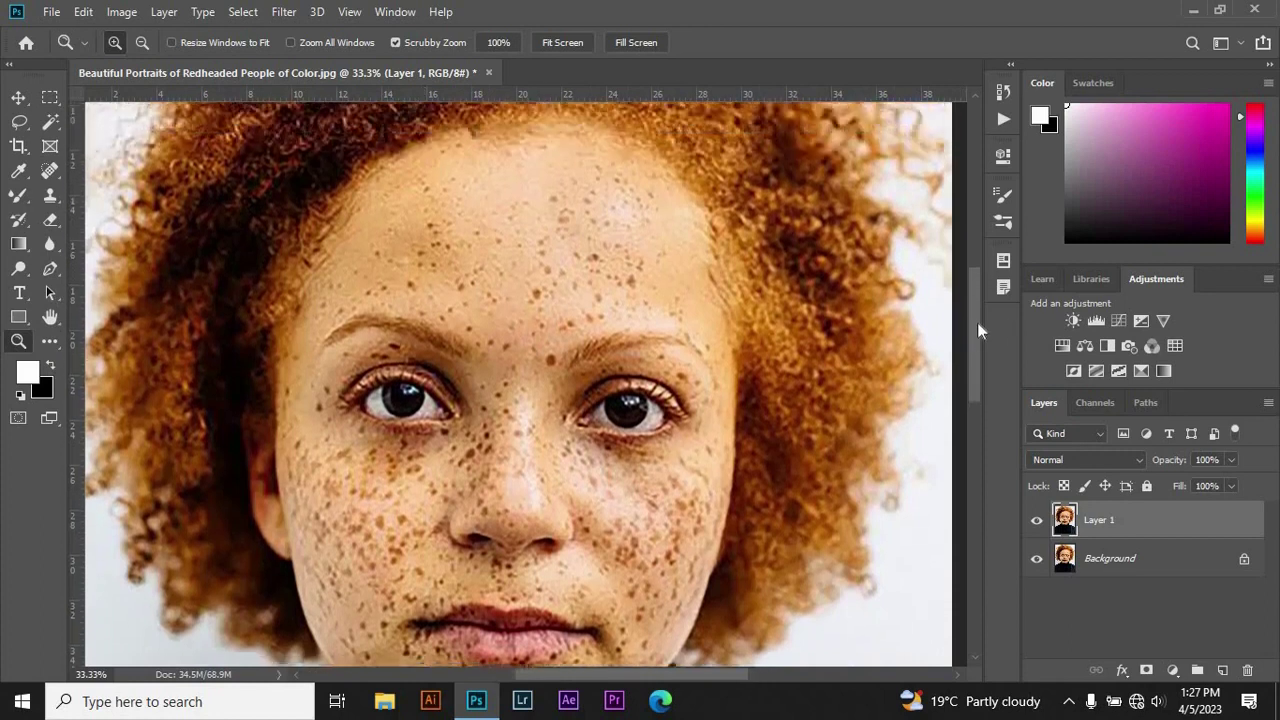
click(50, 175)
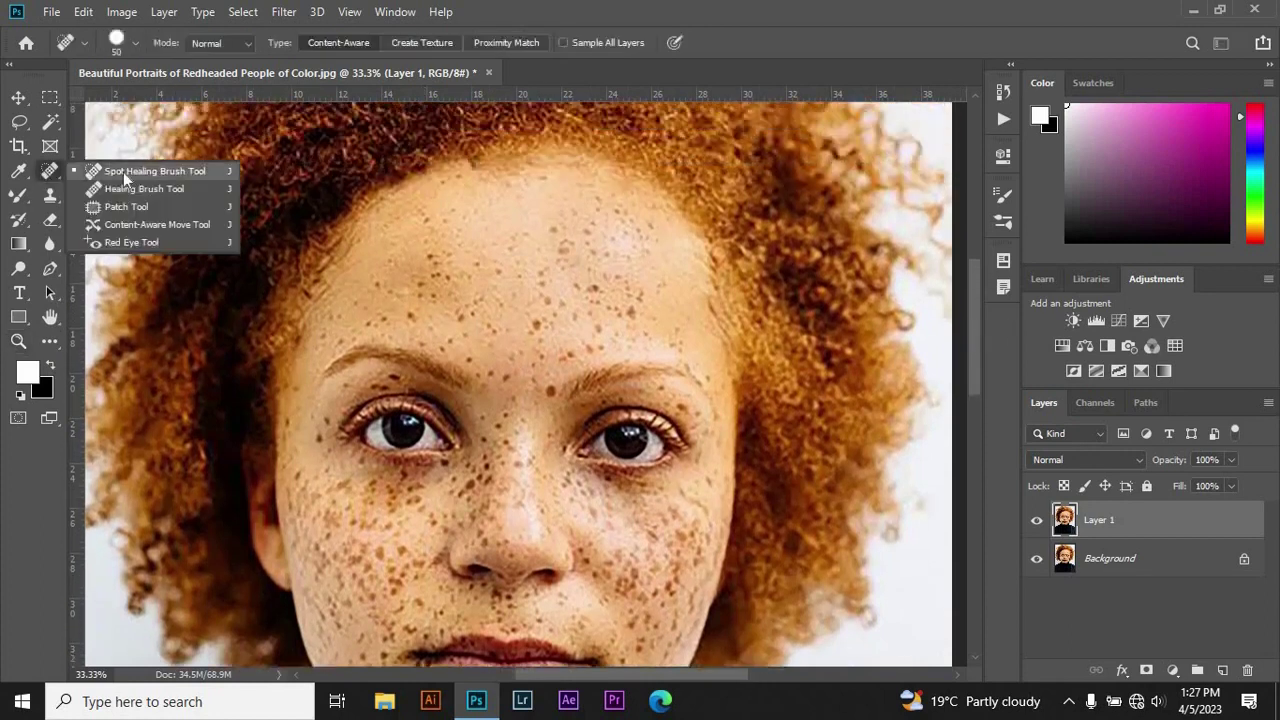
Step: Set the Spot Healing Brush to 77 px and heal the first forehead freckles
click(123, 172)
click(135, 45)
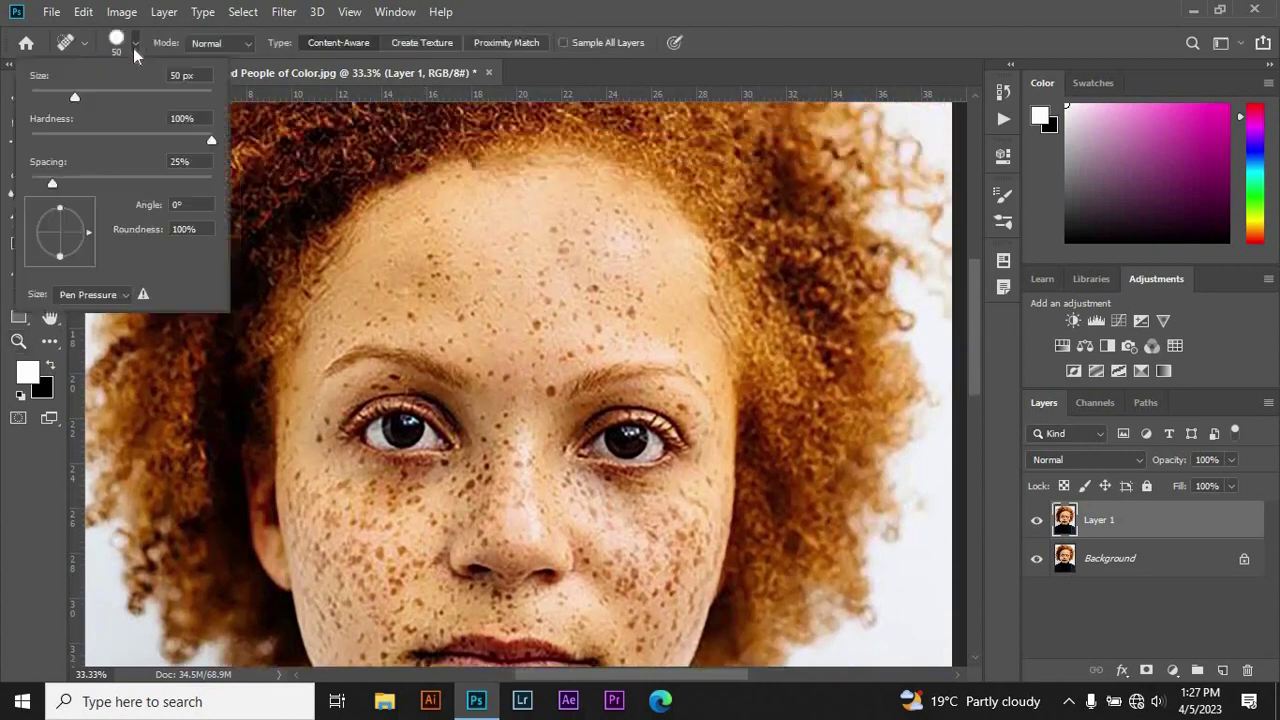
click(99, 91)
click(441, 251)
click(437, 277)
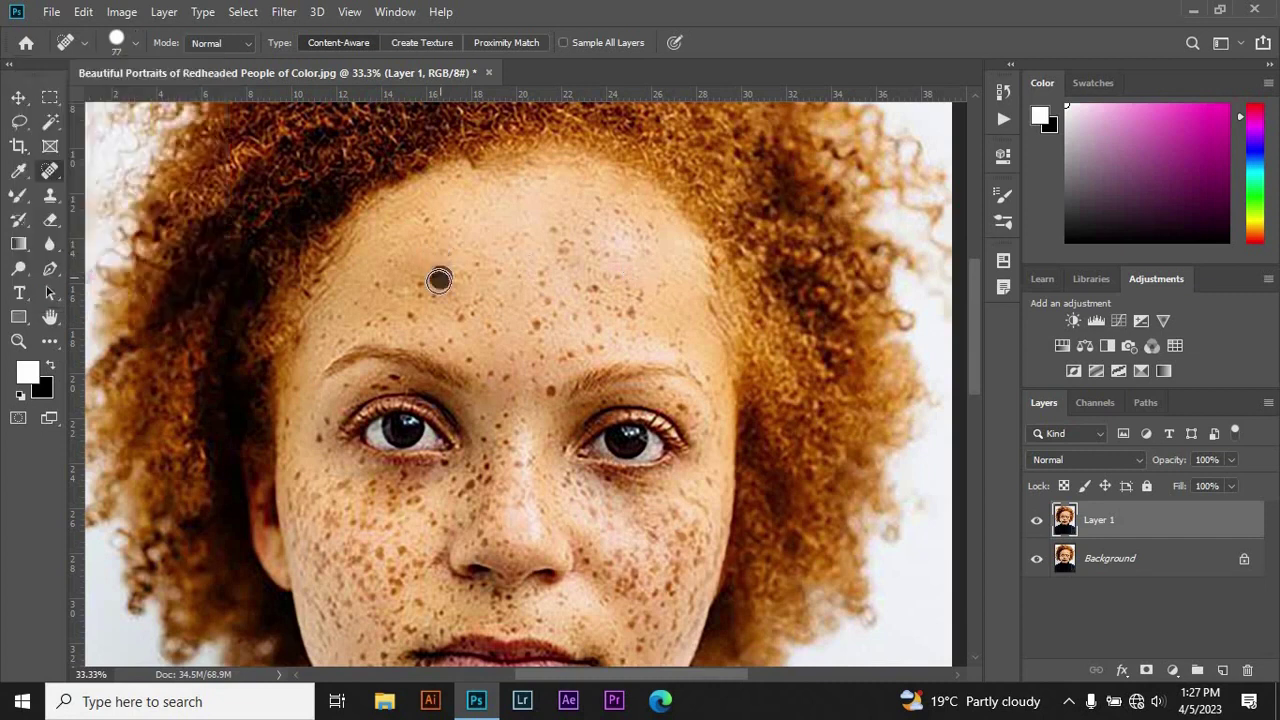
click(474, 266)
click(488, 302)
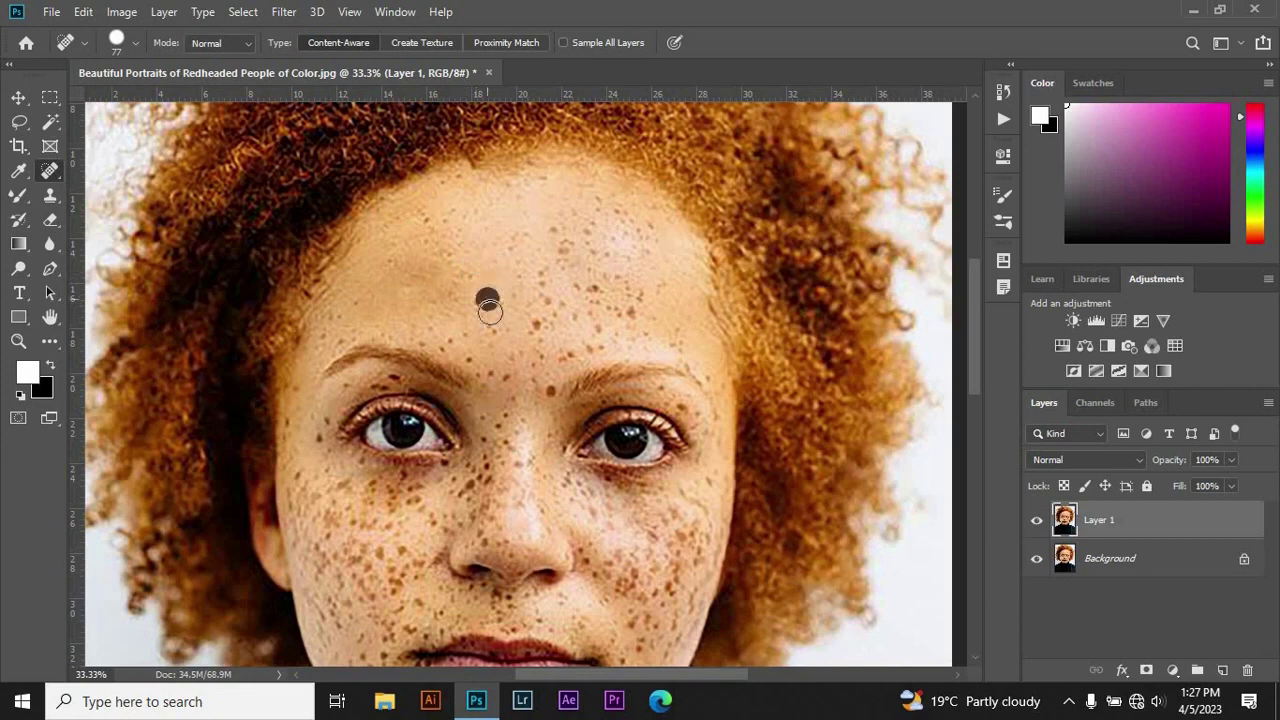
Step: Heal the remaining freckles across the upper forehead, above the brow and between the brows
click(357, 297)
click(430, 223)
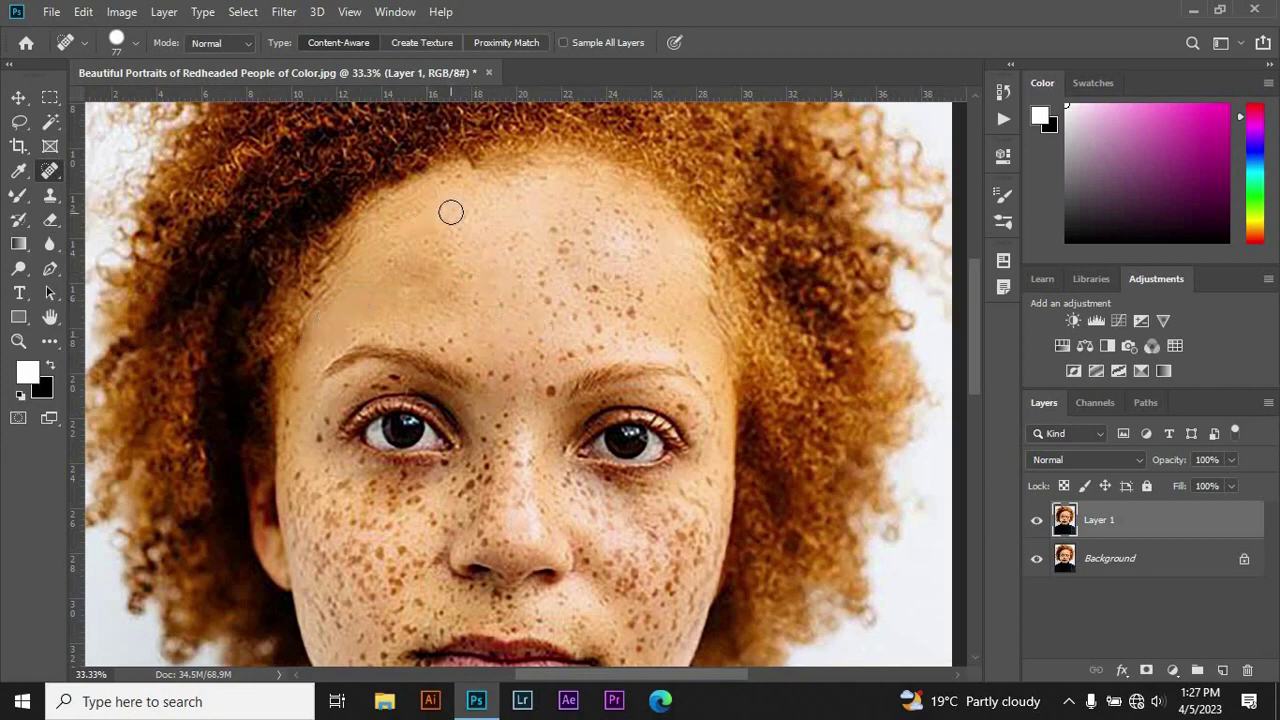
click(531, 172)
click(567, 245)
click(616, 206)
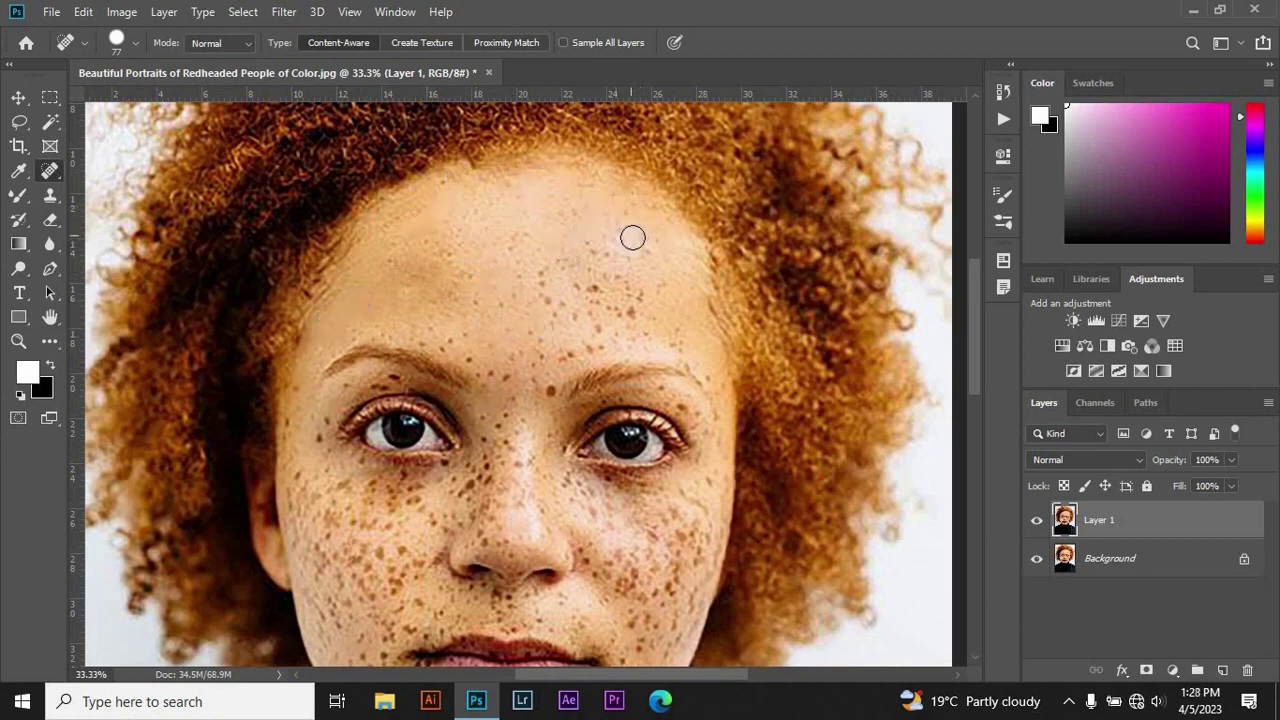
click(595, 279)
click(594, 301)
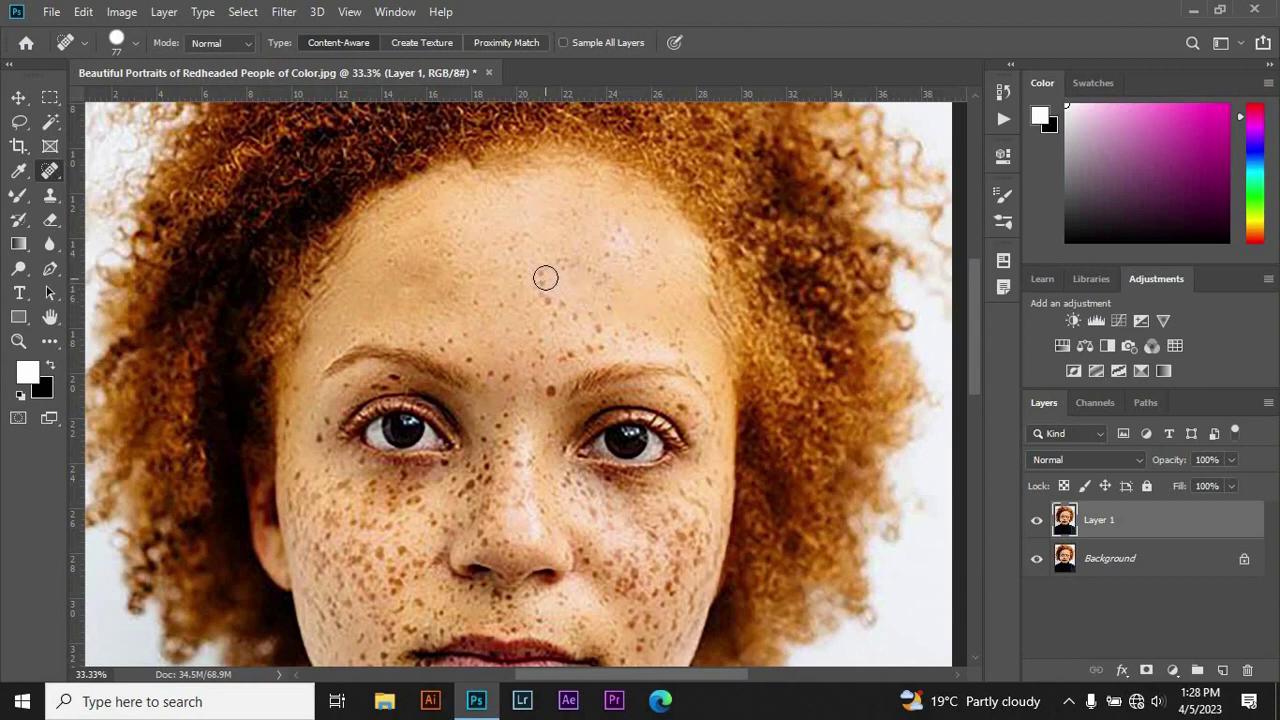
click(589, 346)
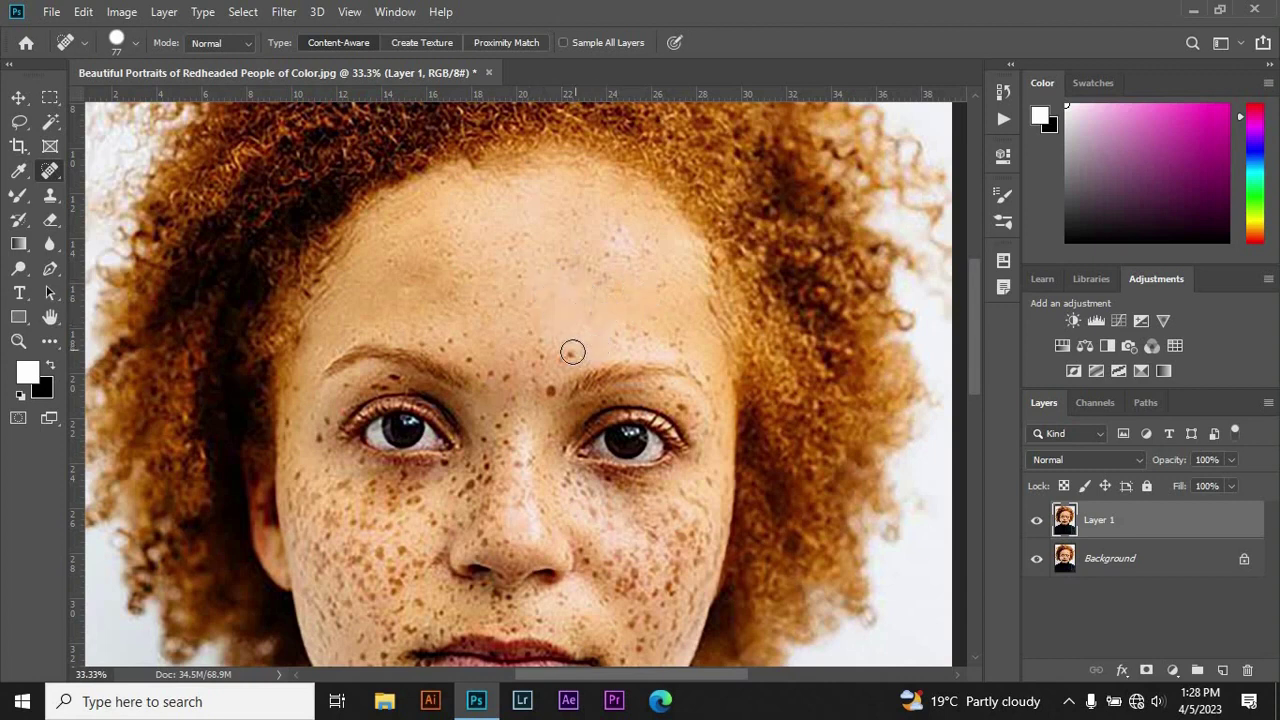
click(475, 360)
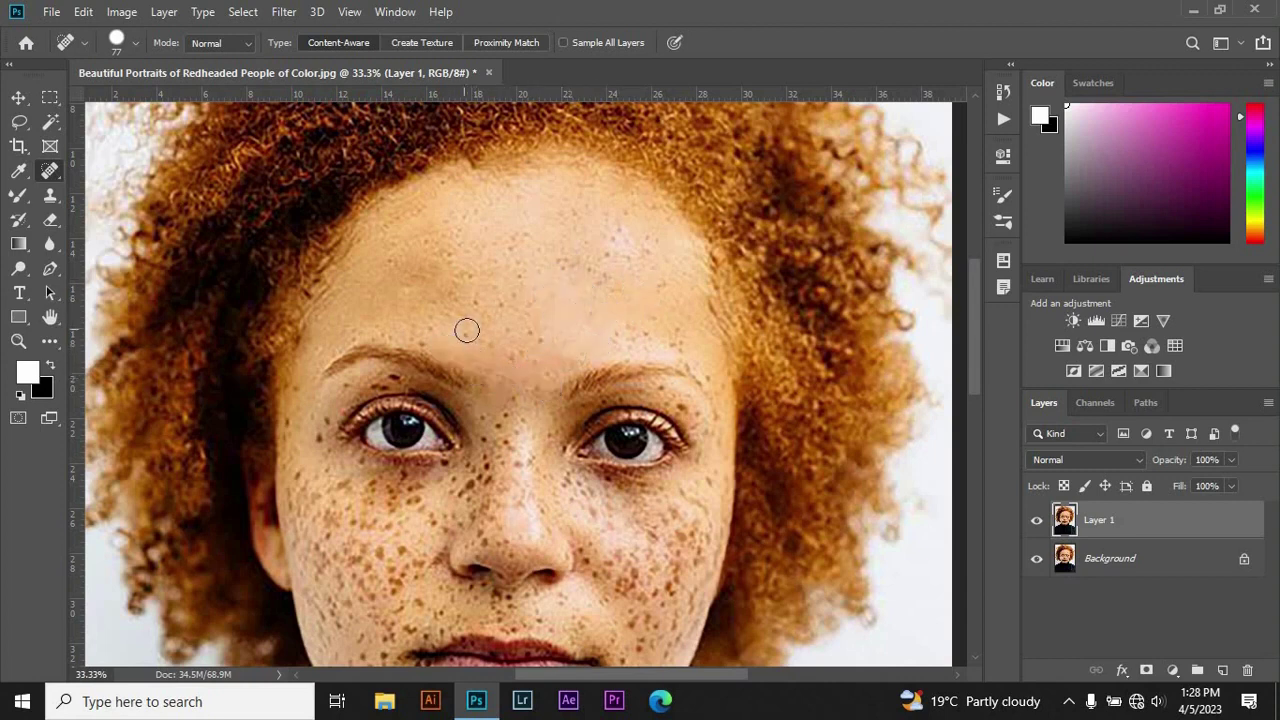
Step: Heal the freckles under the left eye and across the upper left cheek
click(394, 503)
click(334, 526)
click(369, 547)
click(370, 517)
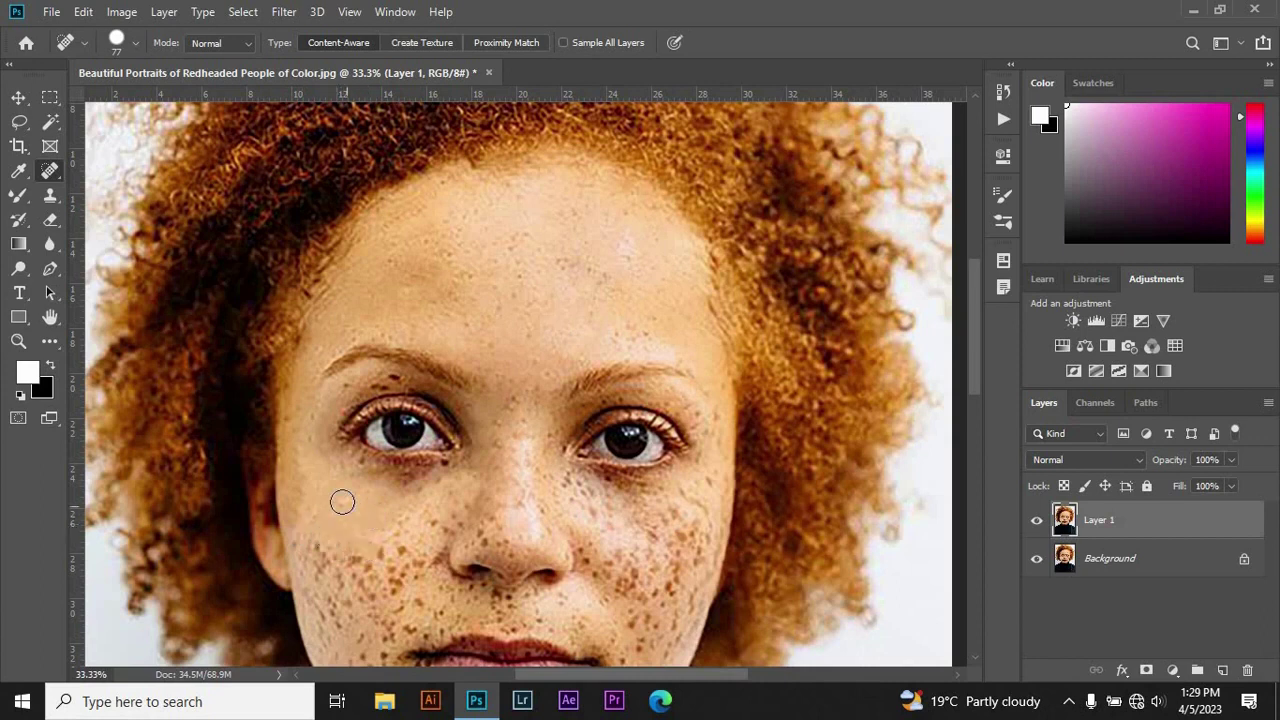
click(408, 520)
click(457, 517)
click(426, 549)
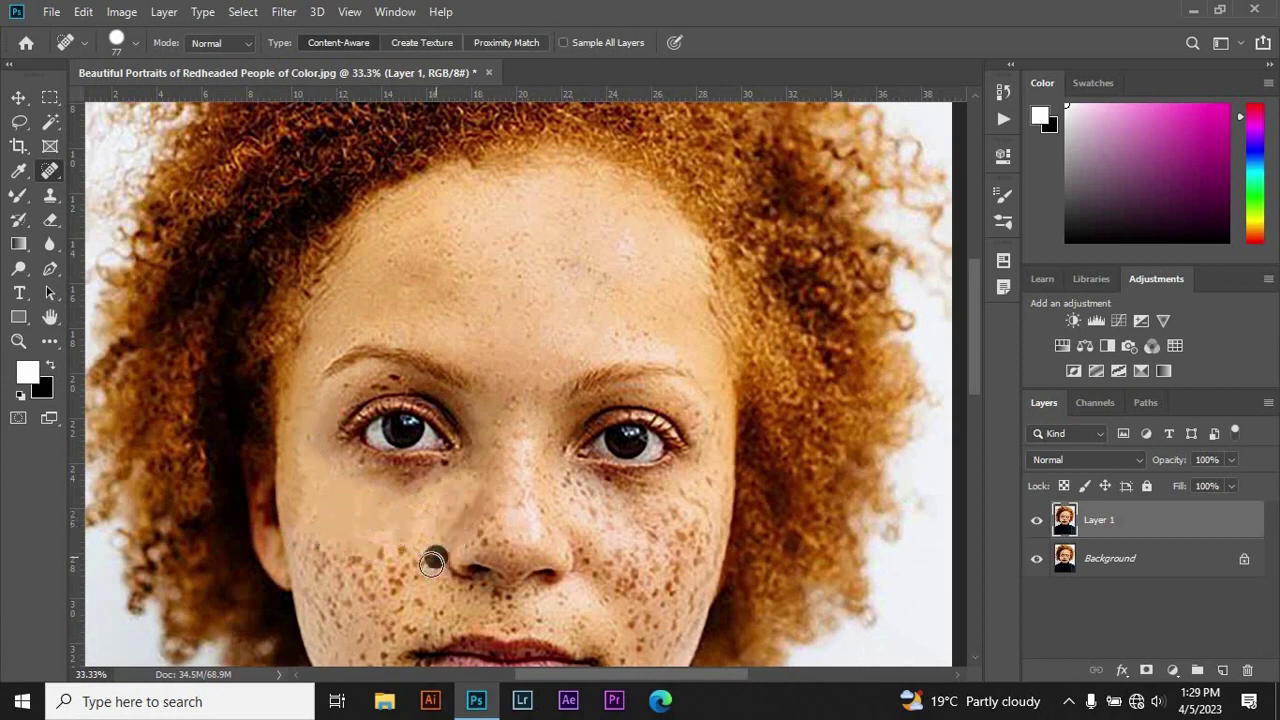
click(386, 551)
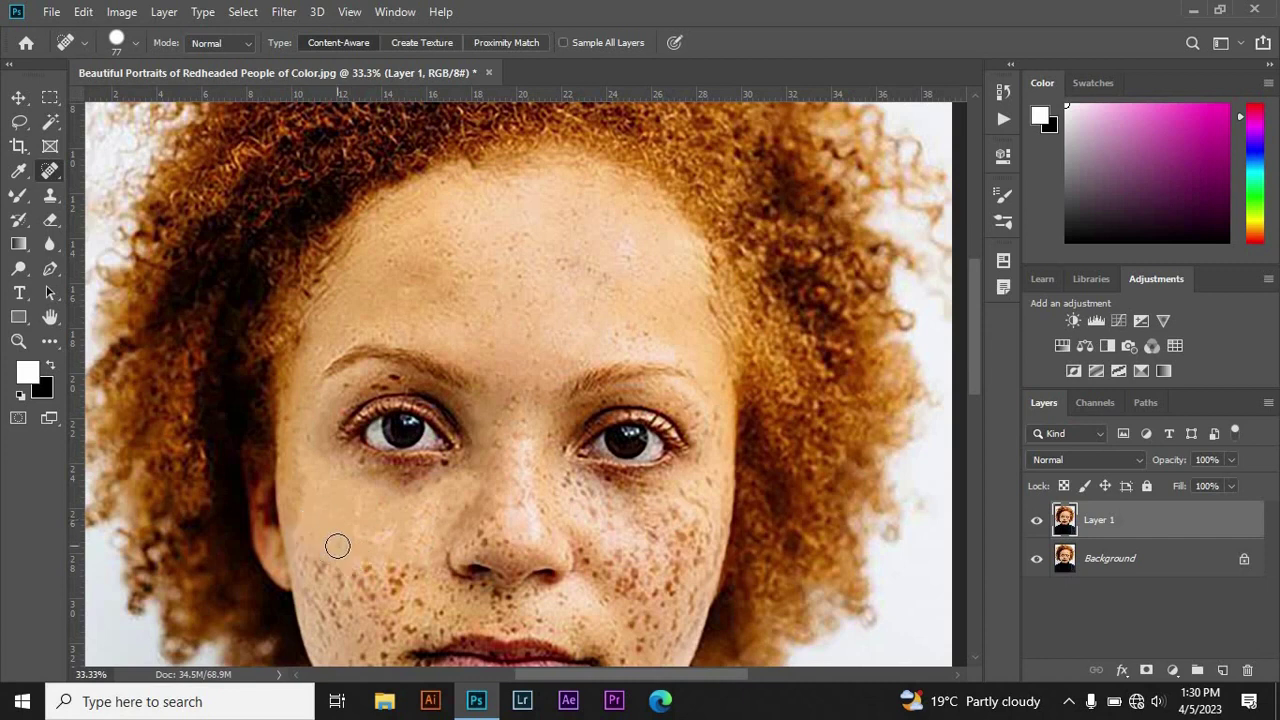
Step: Smooth freckles along the left cheek edge, near the left jaw, lower cheek and nose
click(328, 585)
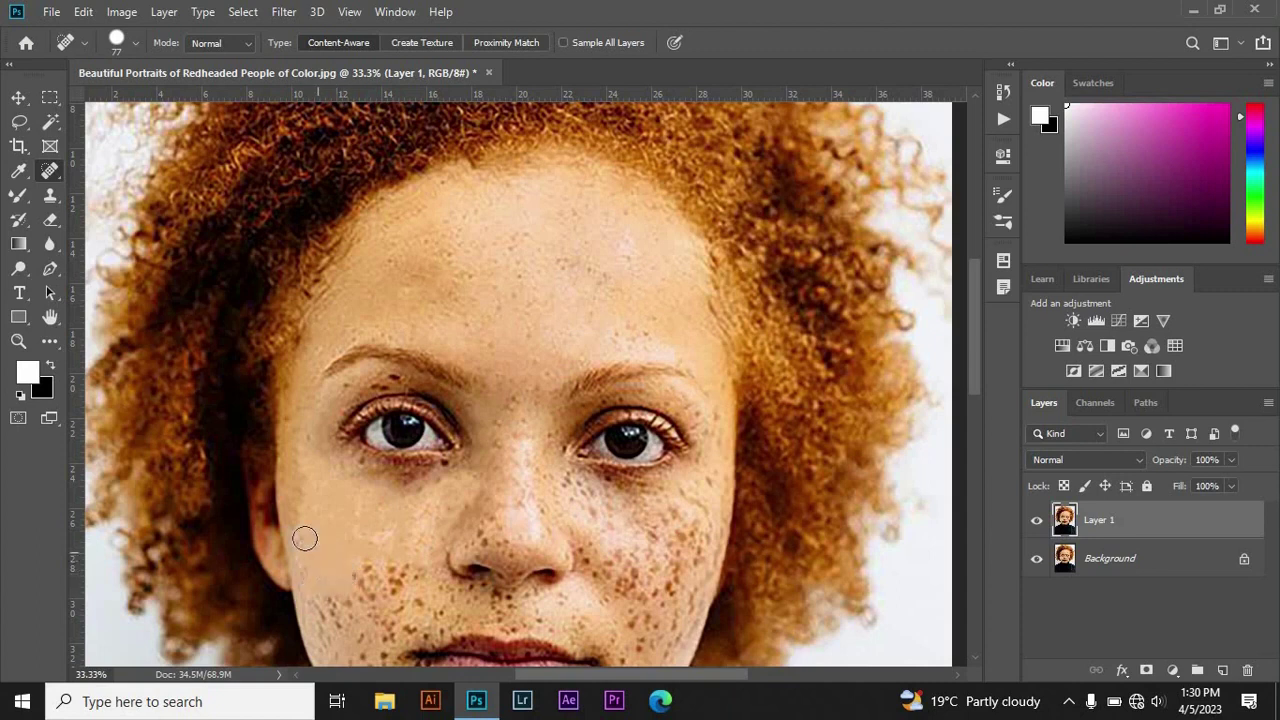
drag(302, 570, 283, 415)
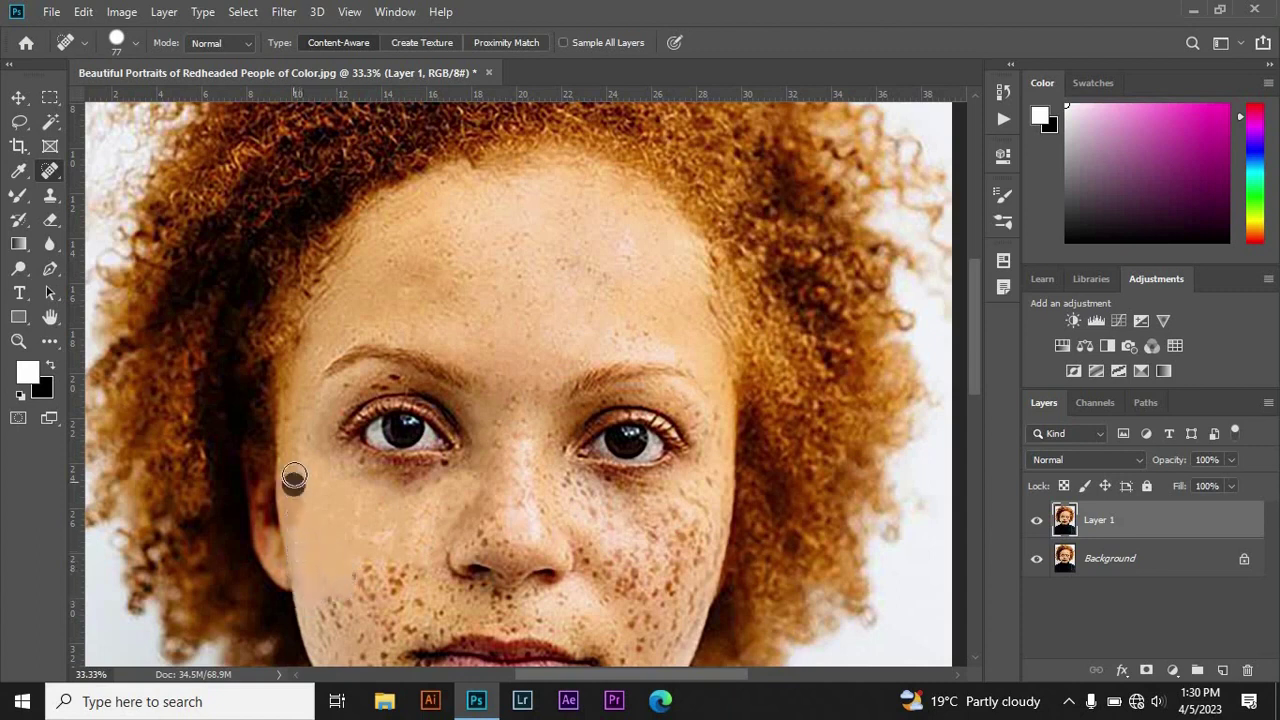
mouse_move(318, 619)
mouse_down()
mouse_move(310, 585)
mouse_move(333, 619)
mouse_move(363, 580)
mouse_up()
click(319, 628)
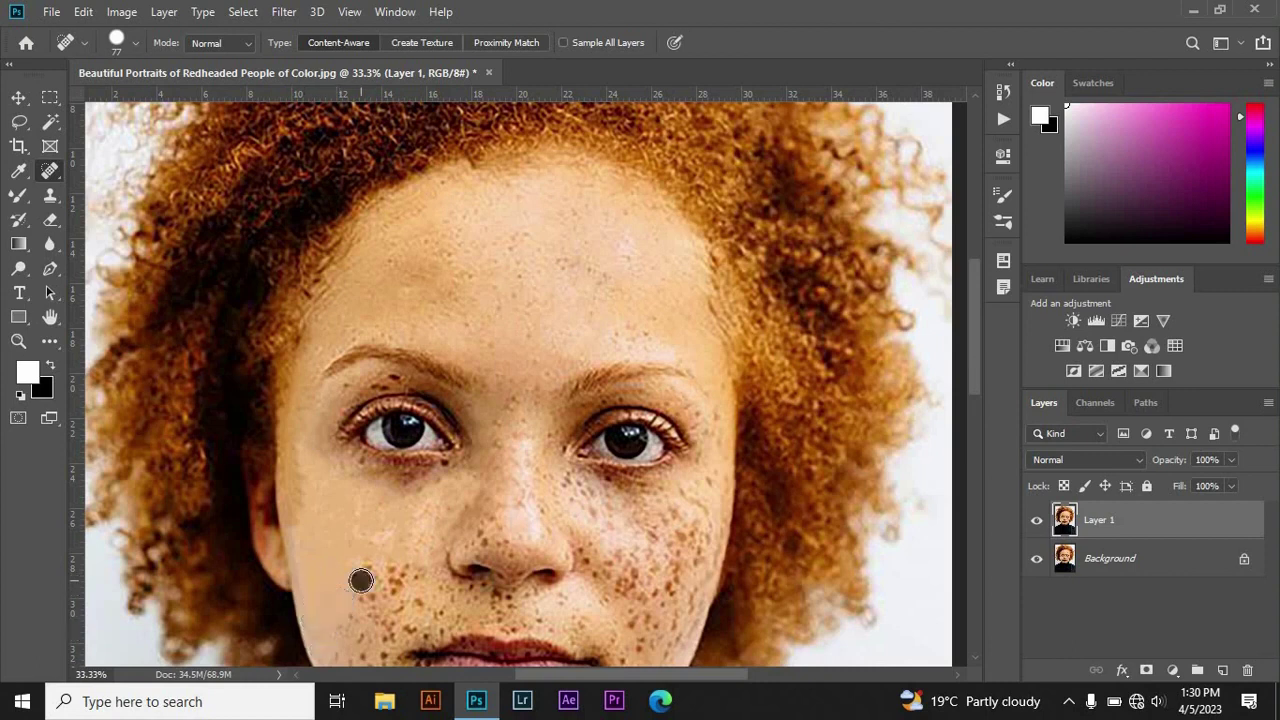
mouse_move(418, 525)
mouse_down()
mouse_move(404, 590)
mouse_move(380, 592)
mouse_move(391, 600)
mouse_up()
drag(476, 514, 503, 445)
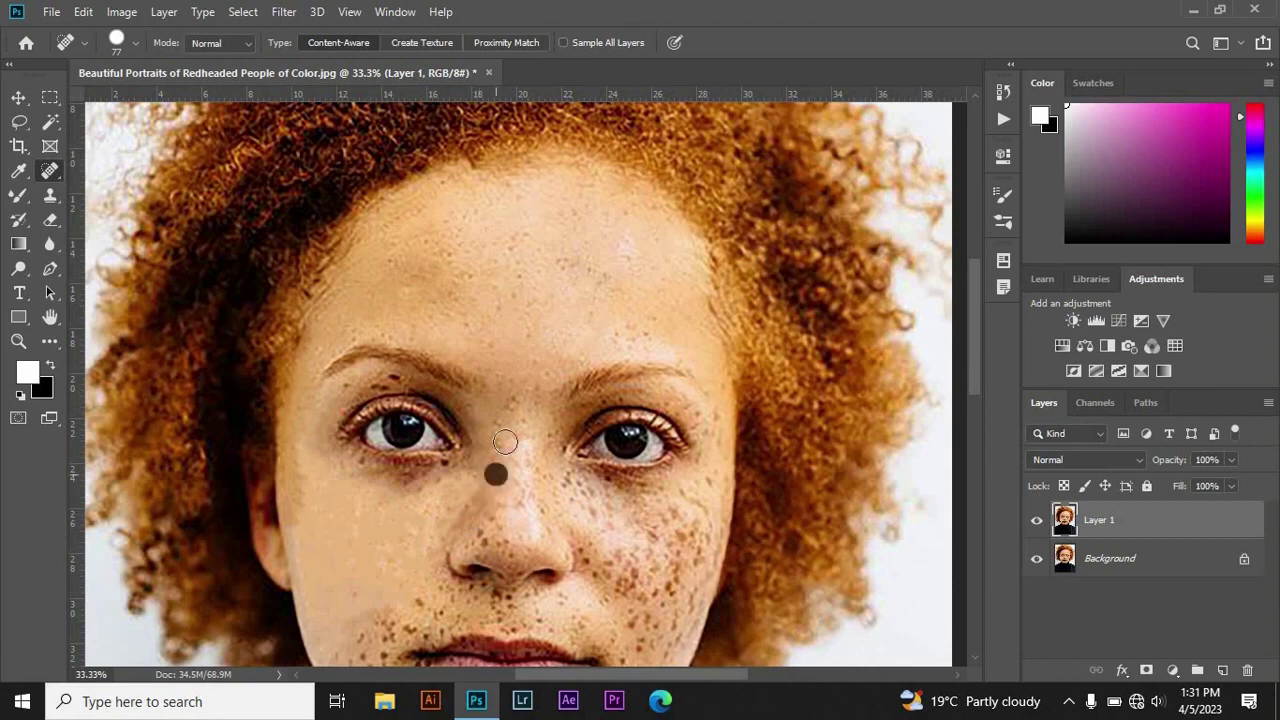
scroll(700, 400, down, 5)
Step: Heal freckles on the left chin, beside the mouth and at the right lip corner
mouse_move(340, 440)
mouse_down()
mouse_move(350, 465)
mouse_move(425, 434)
mouse_move(605, 428)
mouse_up()
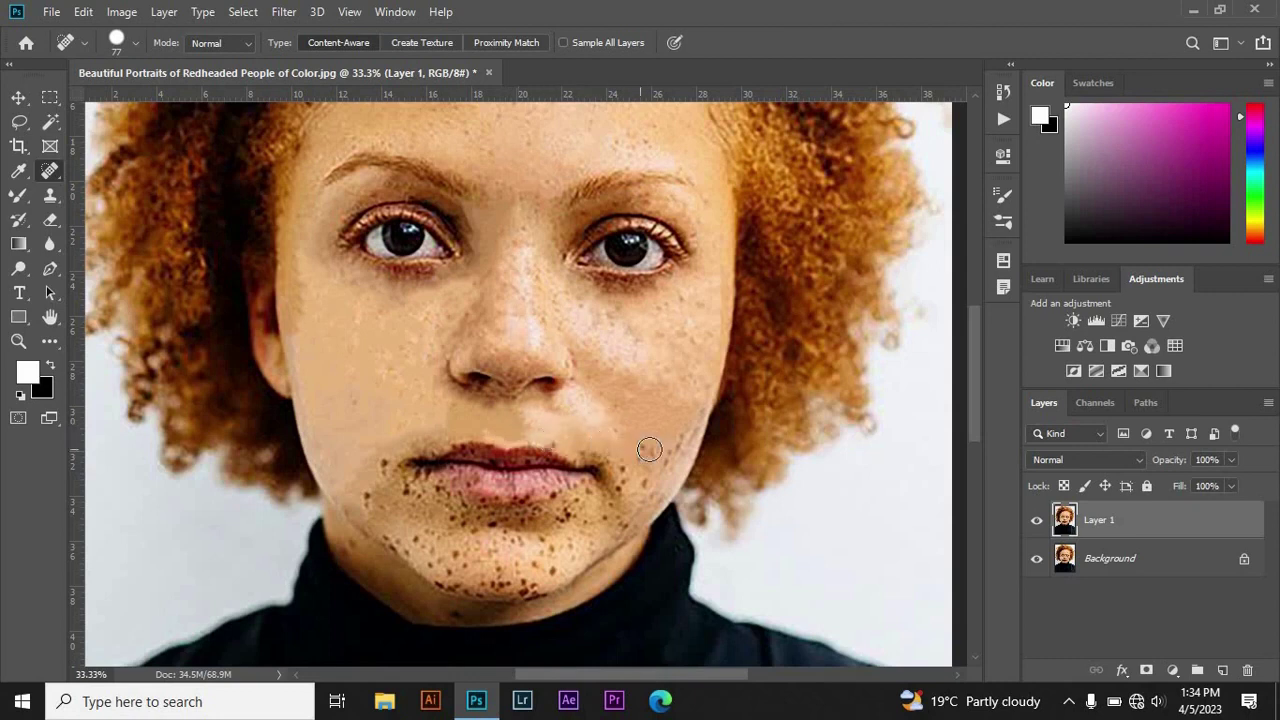
drag(660, 460, 690, 432)
mouse_move(625, 483)
mouse_down()
mouse_move(600, 456)
mouse_move(657, 491)
mouse_move(591, 497)
mouse_move(558, 516)
mouse_move(622, 478)
mouse_up()
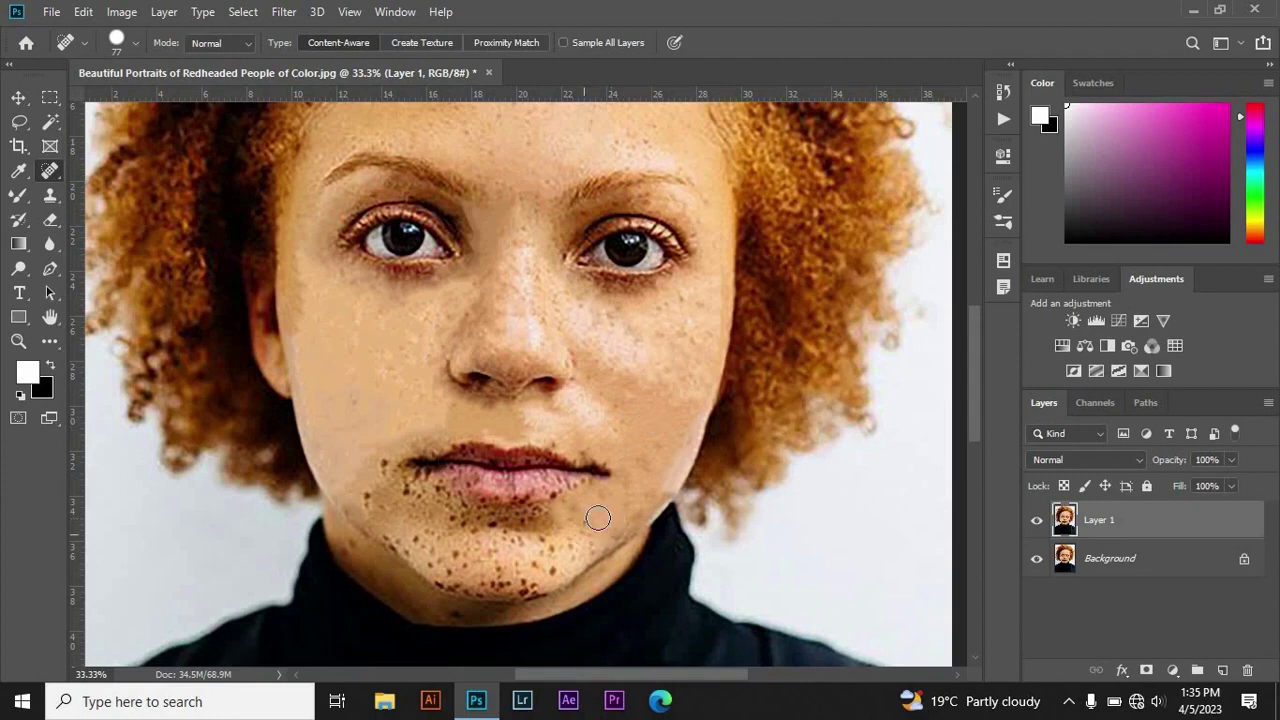
click(572, 449)
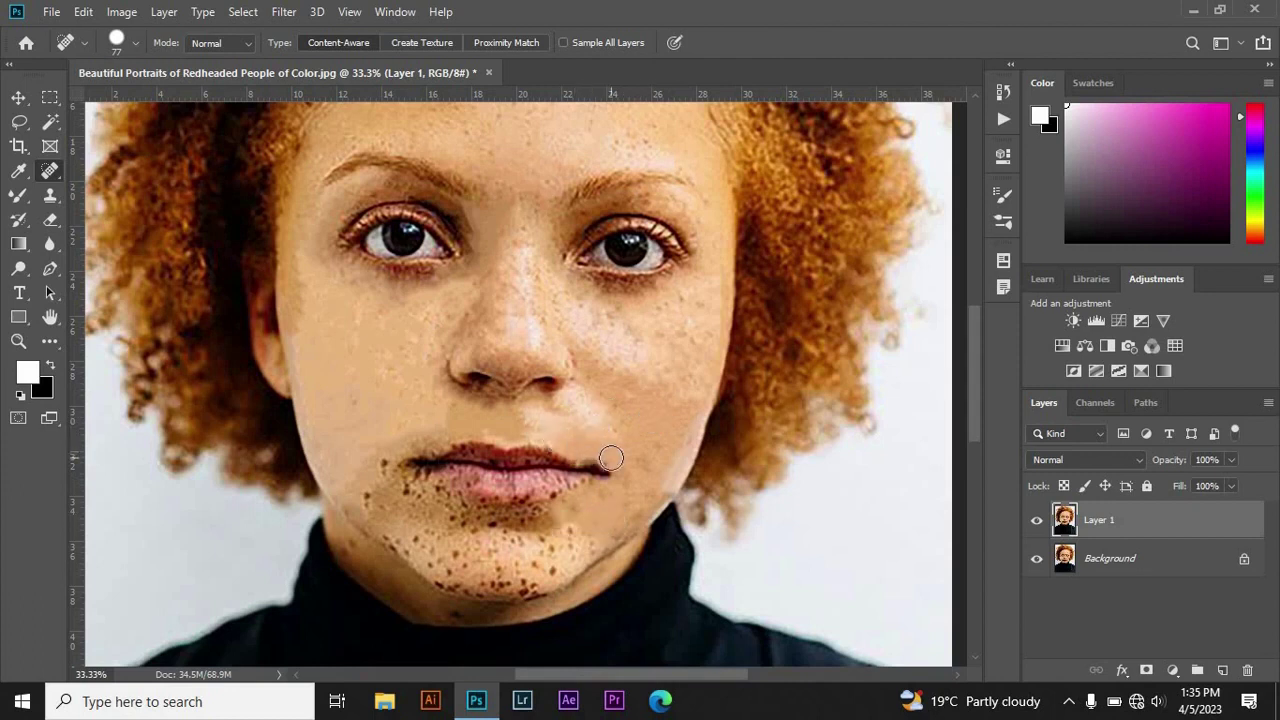
Step: Heal the freckles along the left jaw and lower chin
drag(383, 470, 352, 468)
click(352, 502)
click(382, 470)
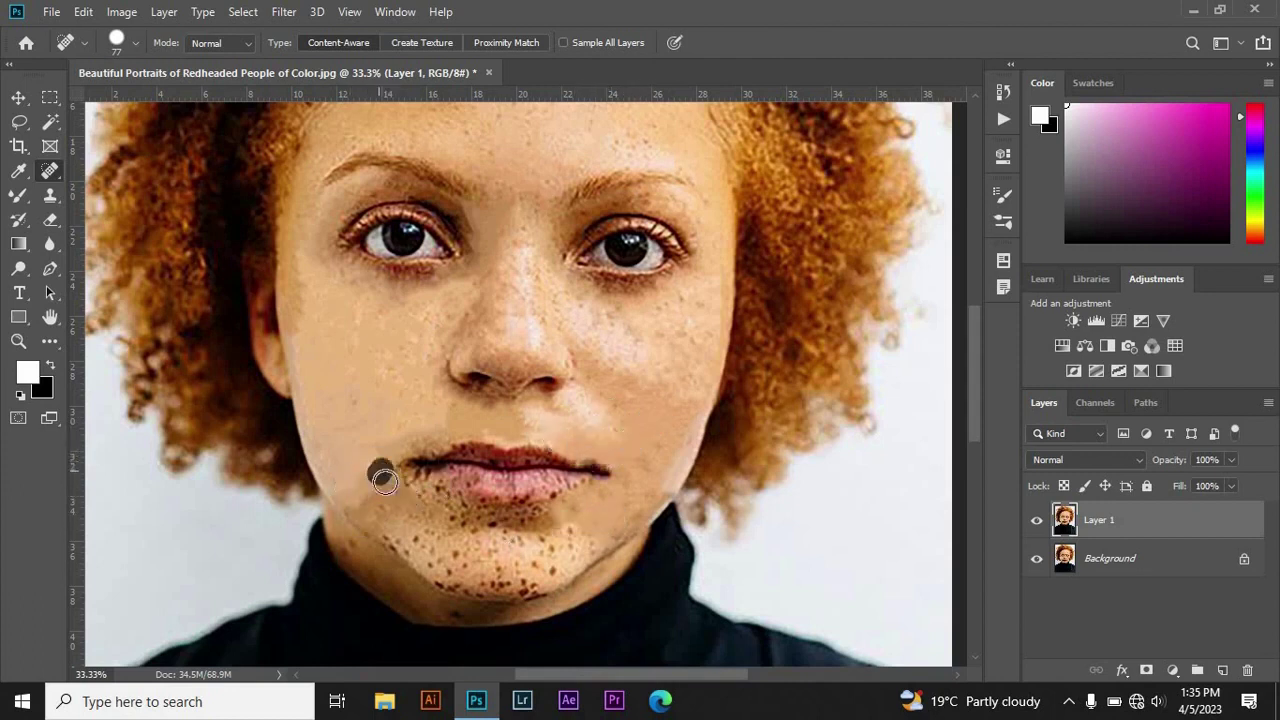
click(389, 528)
click(431, 552)
click(457, 582)
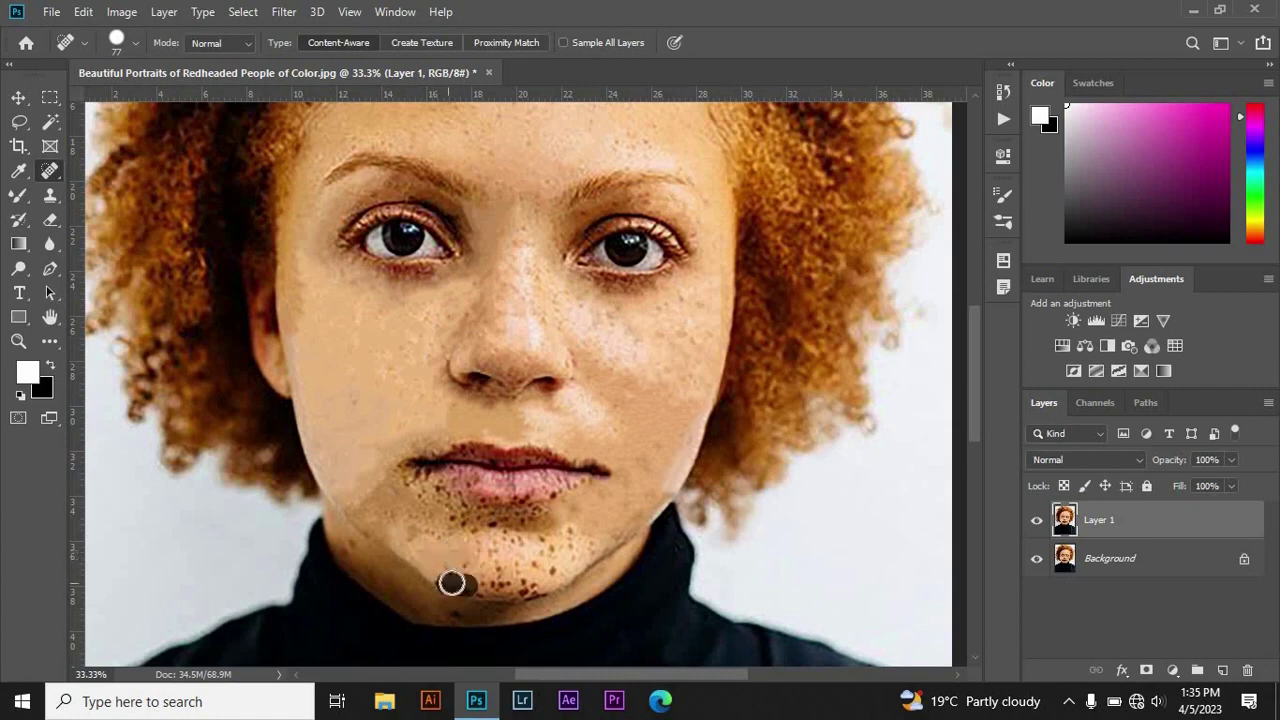
click(512, 587)
click(452, 582)
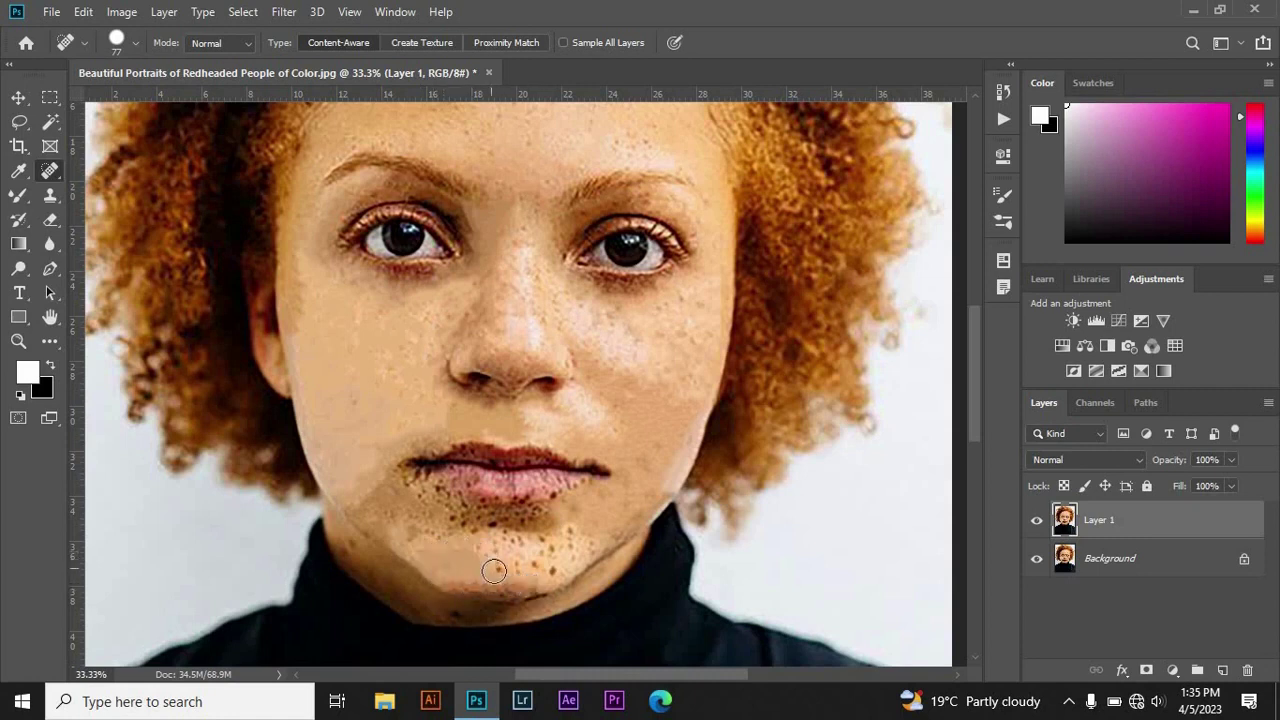
click(481, 589)
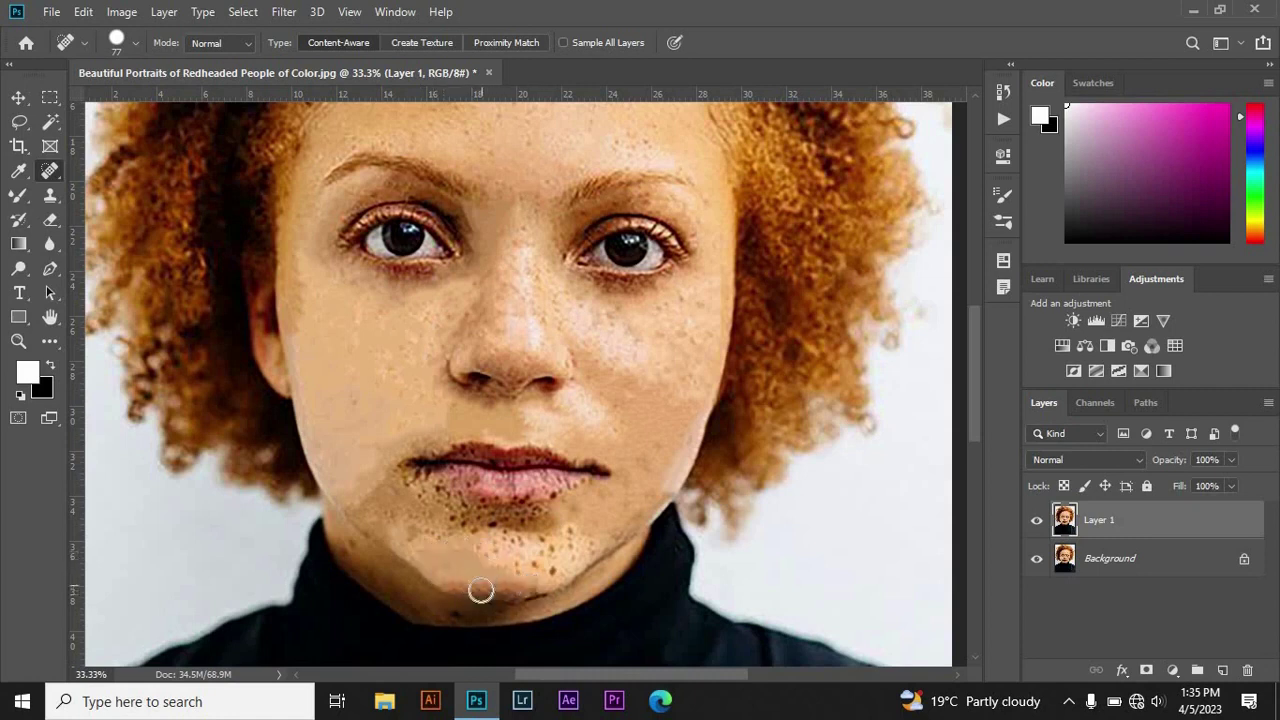
Step: Heal the remaining chin freckles and select Layer 1
click(545, 532)
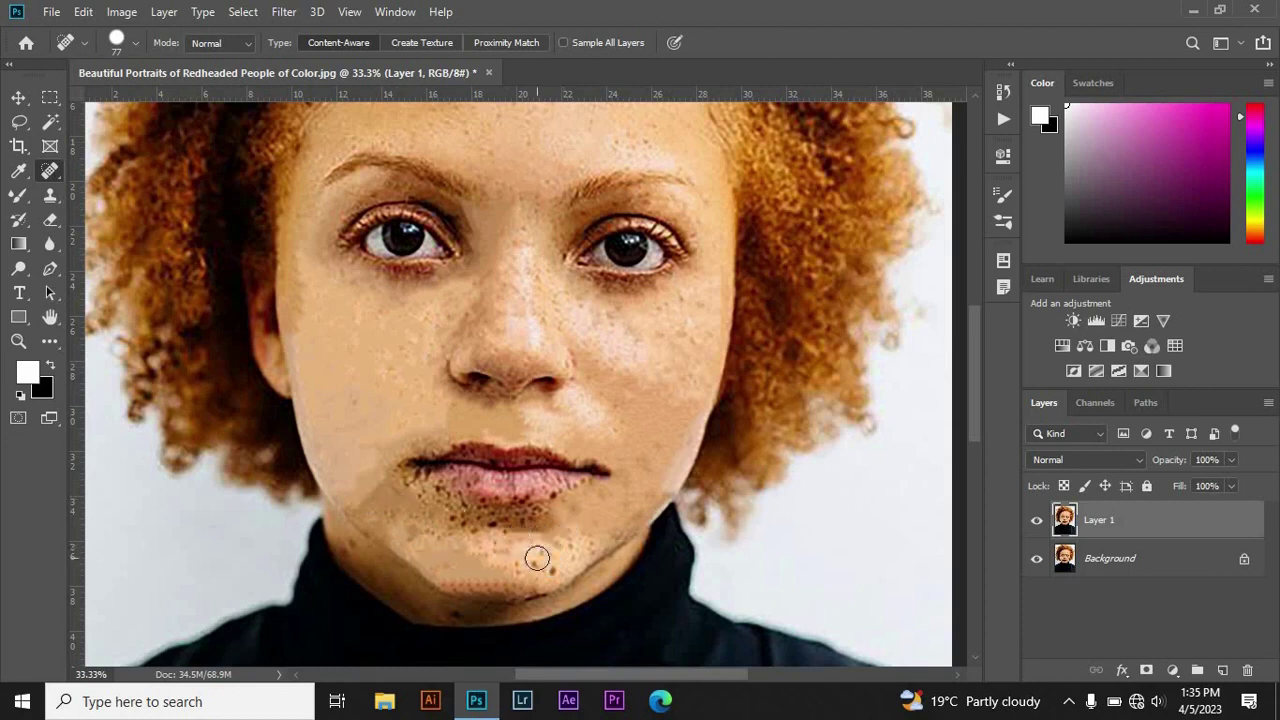
click(531, 549)
click(532, 513)
click(451, 504)
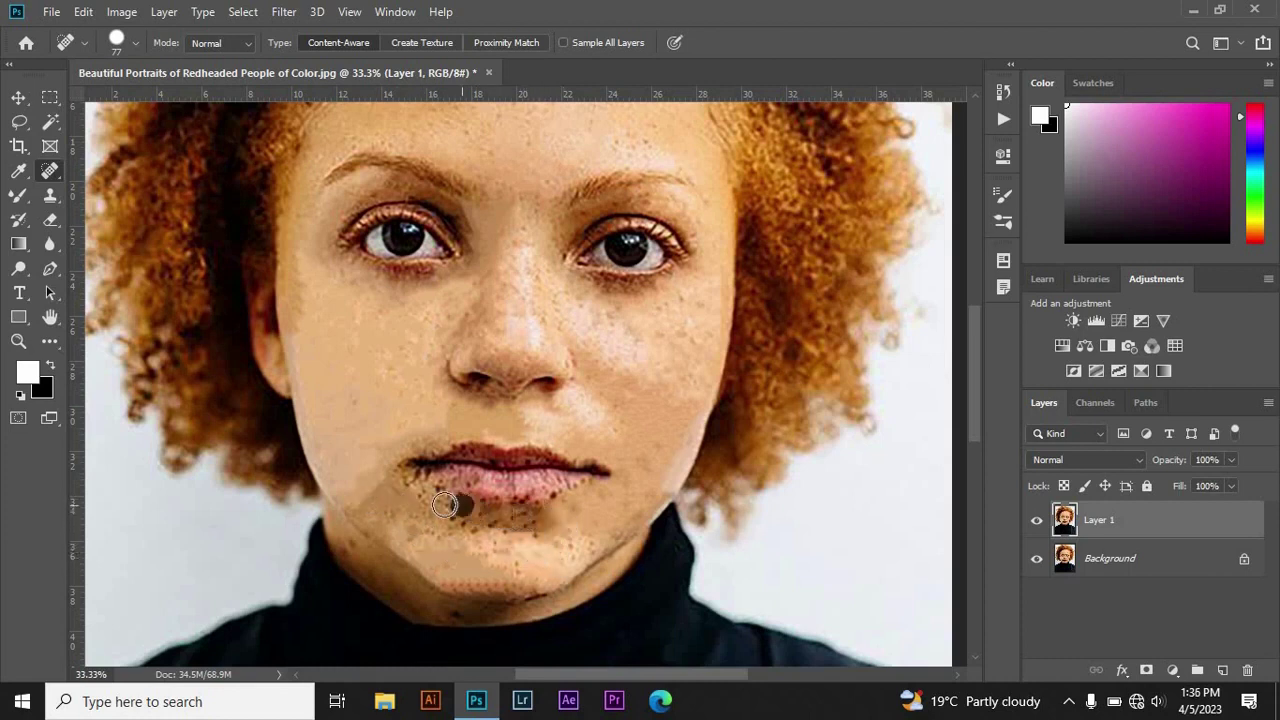
click(490, 515)
click(503, 522)
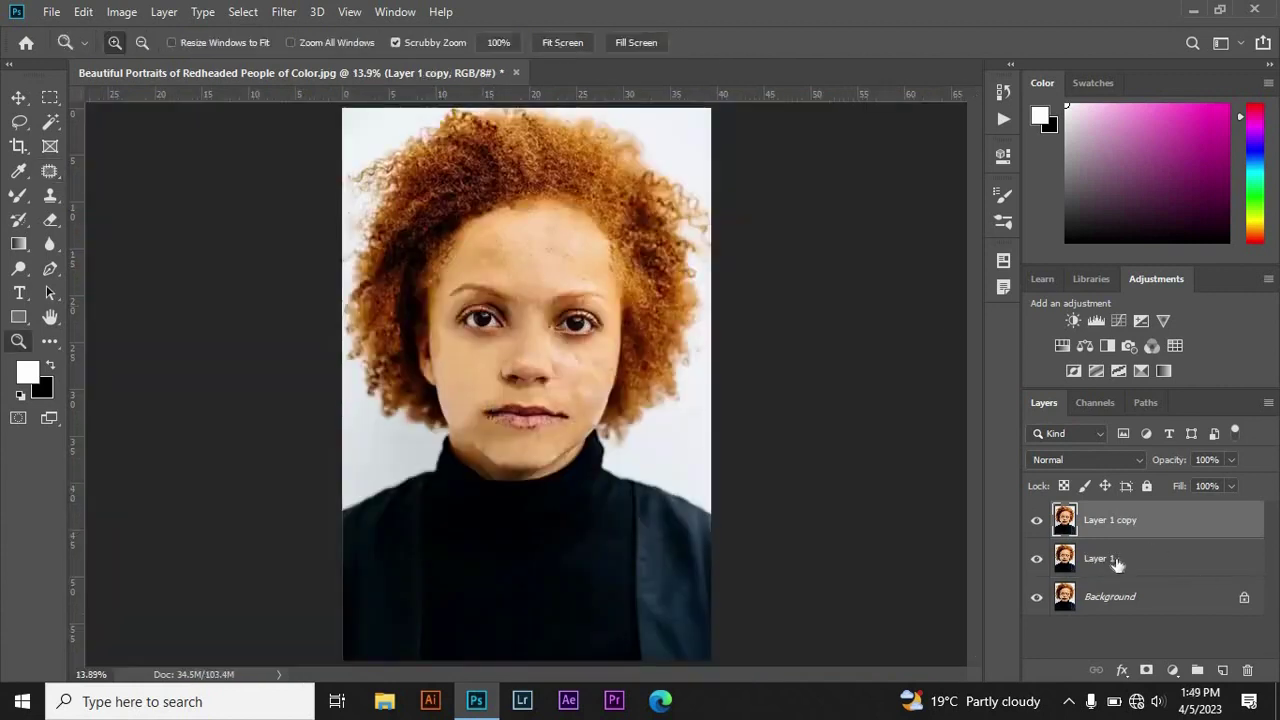
click(1115, 561)
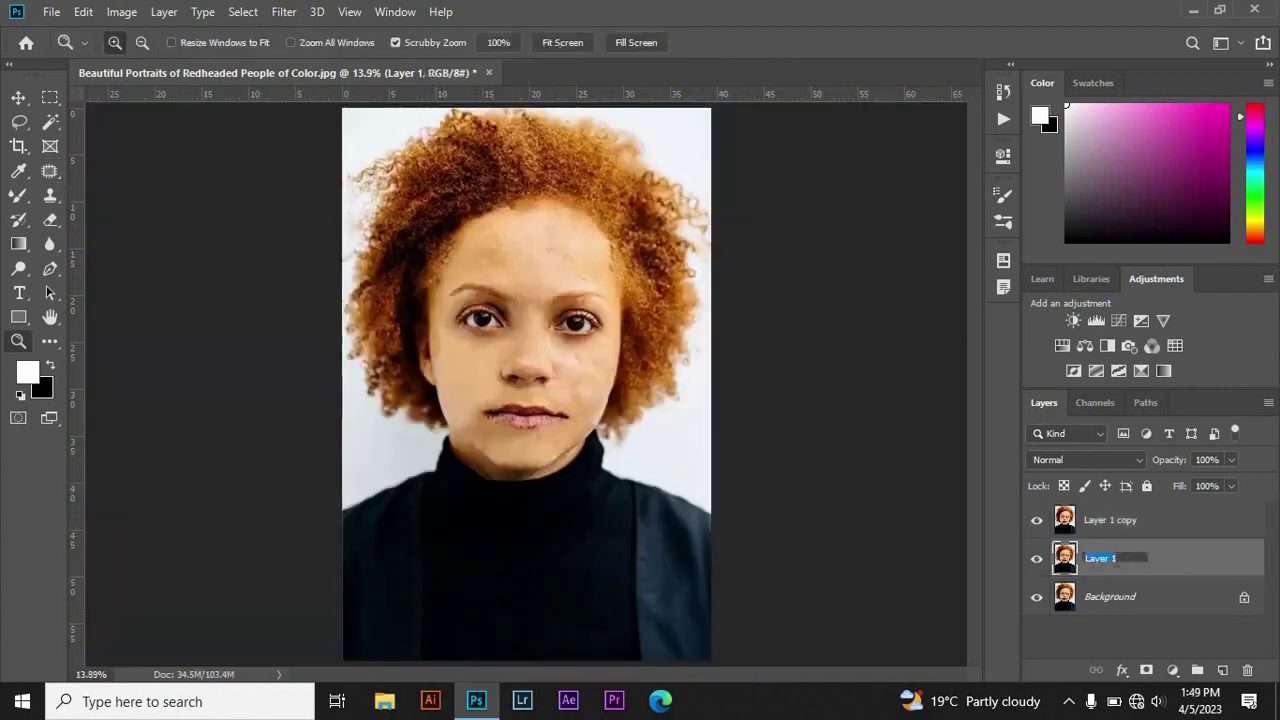
Step: Rename the layers 'high' and 'lor', and blur 'lor' with a 4.0 px Gaussian Blur
double_click(1120, 519)
text(high)
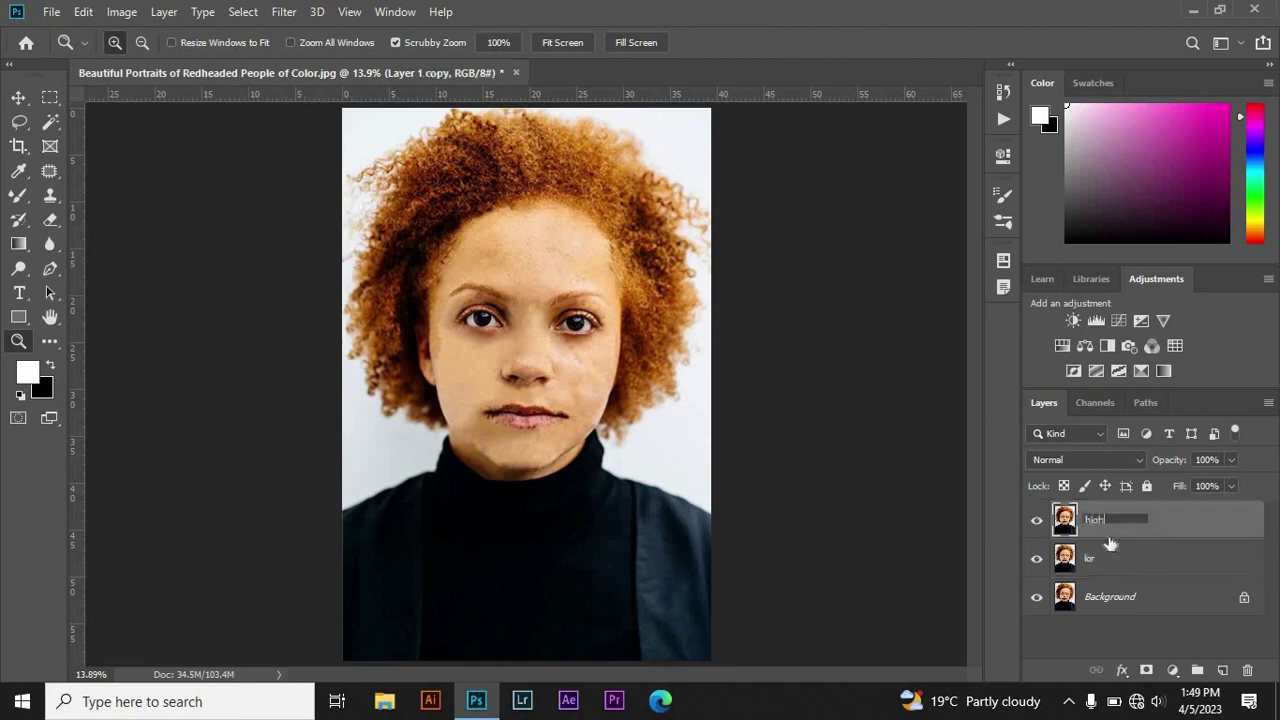
click(1096, 558)
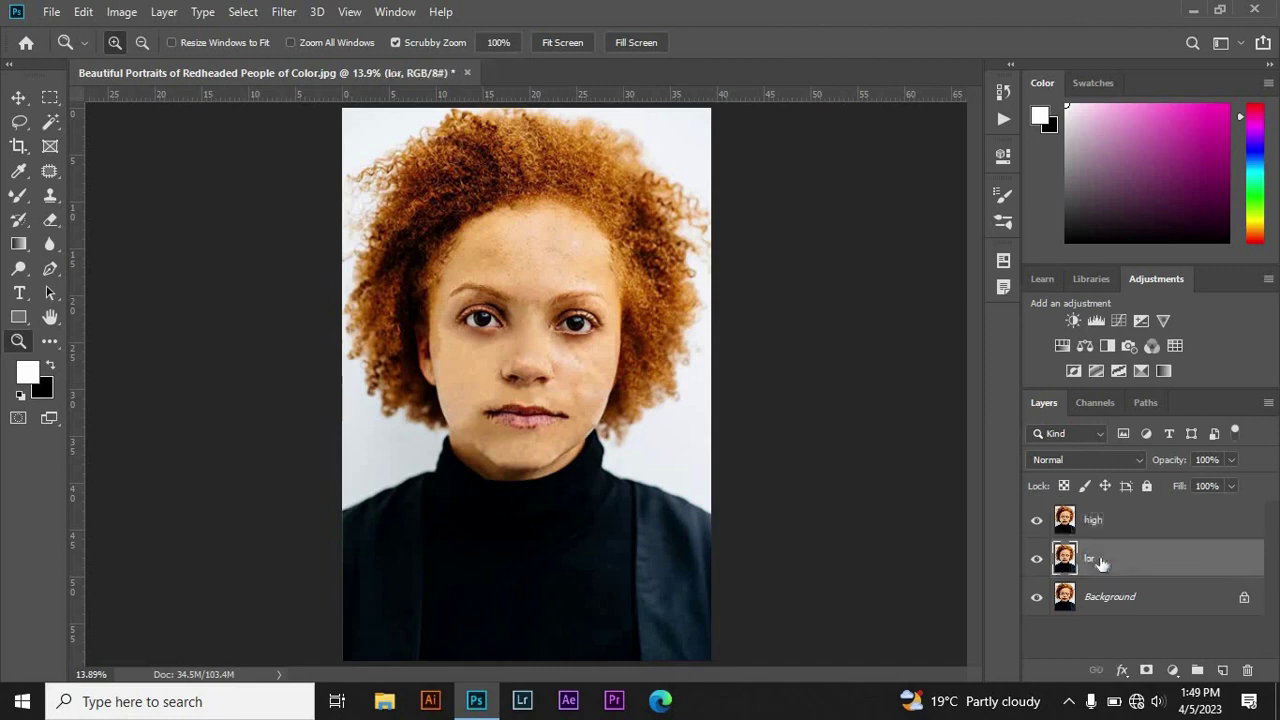
click(284, 14)
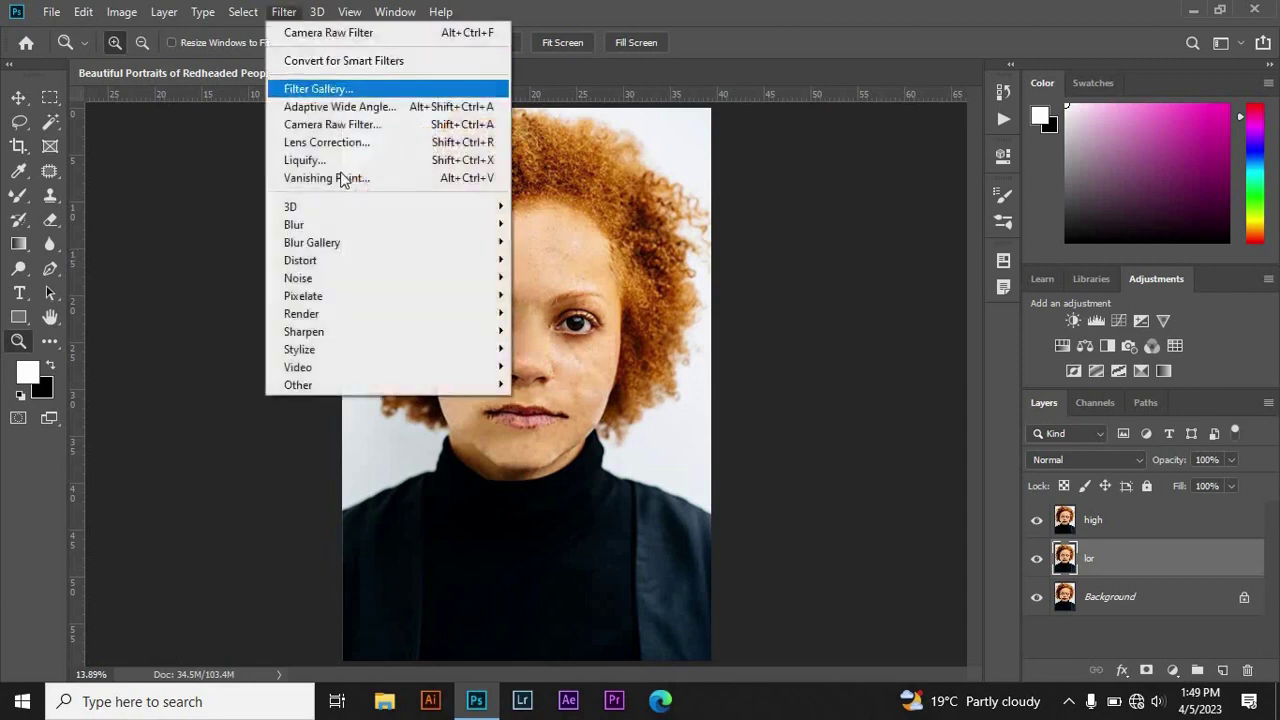
click(548, 294)
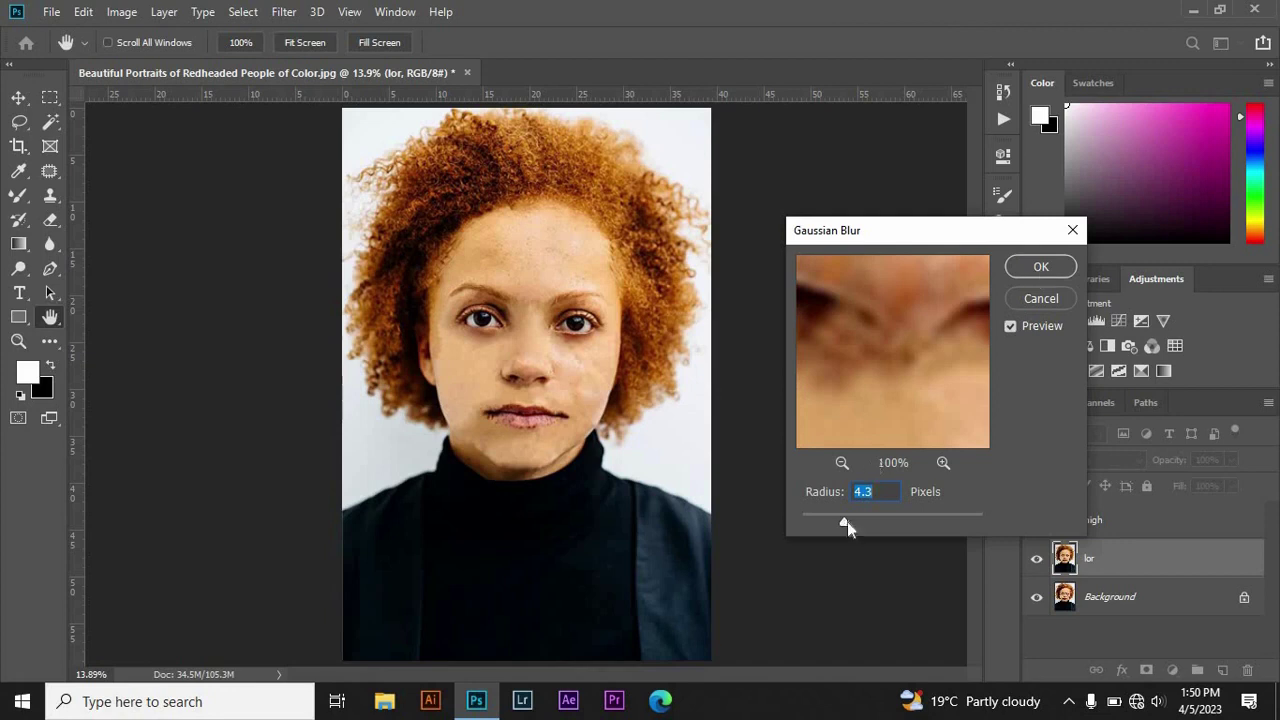
drag(845, 521, 840, 521)
click(1040, 263)
key(z)
click(1100, 520)
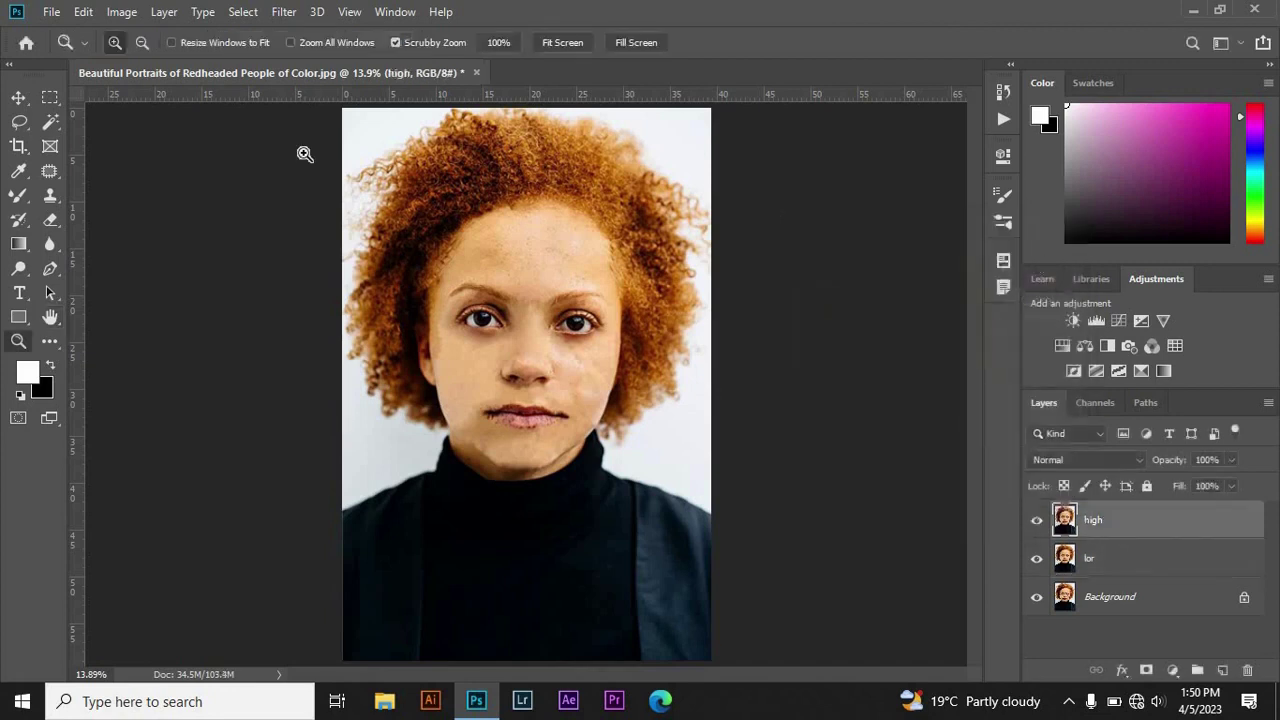
Step: Apply Image onto 'high': subtract the 'lor' layer at Scale 2, Offset 128
click(121, 11)
click(166, 286)
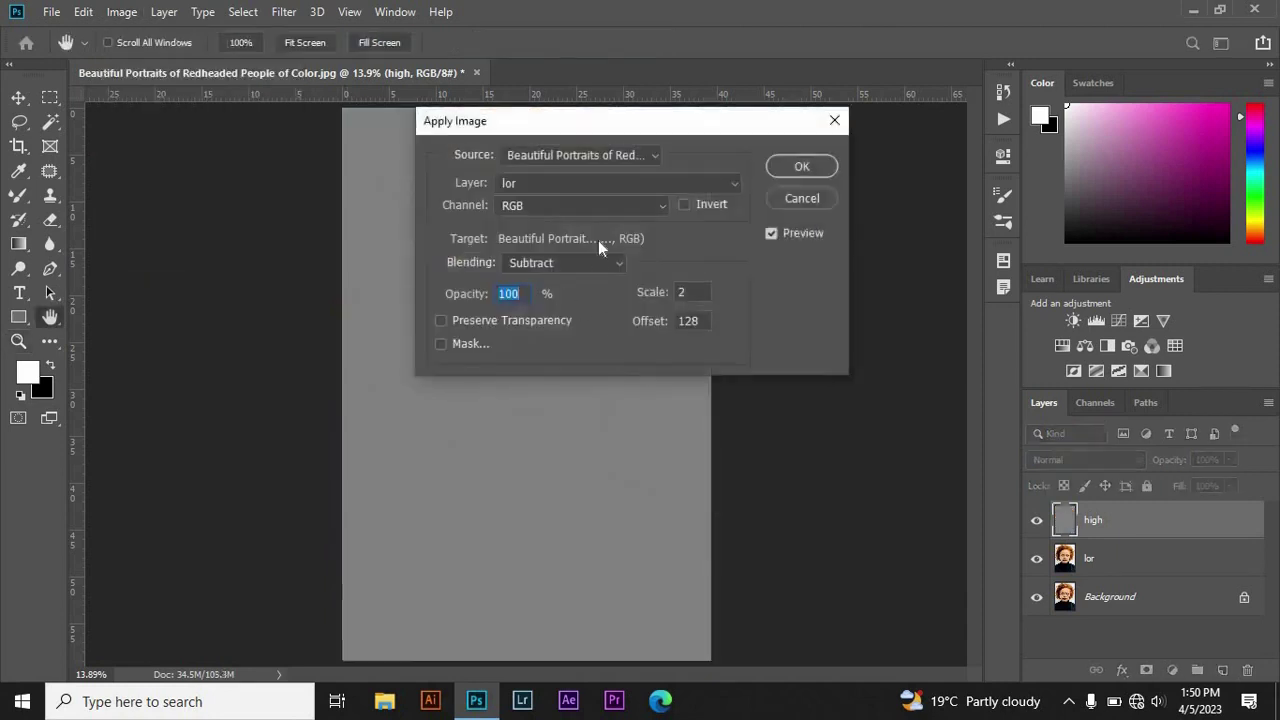
click(590, 262)
click(530, 599)
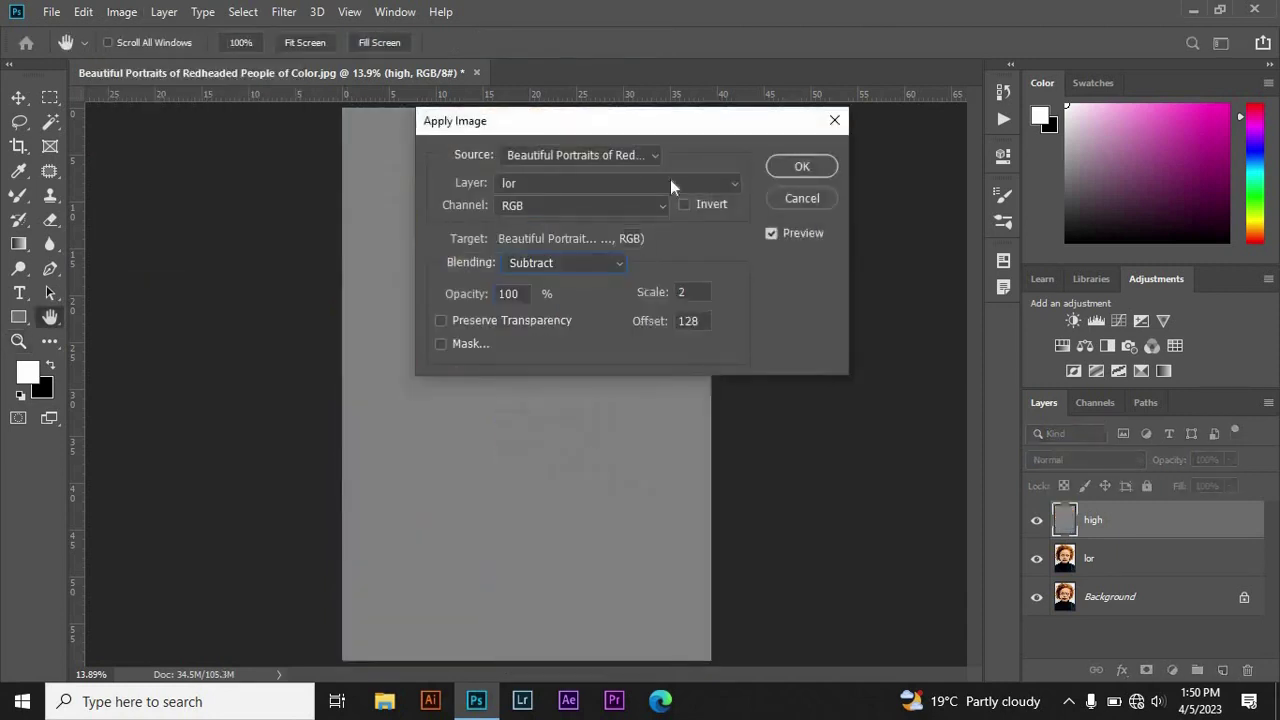
click(670, 180)
click(597, 250)
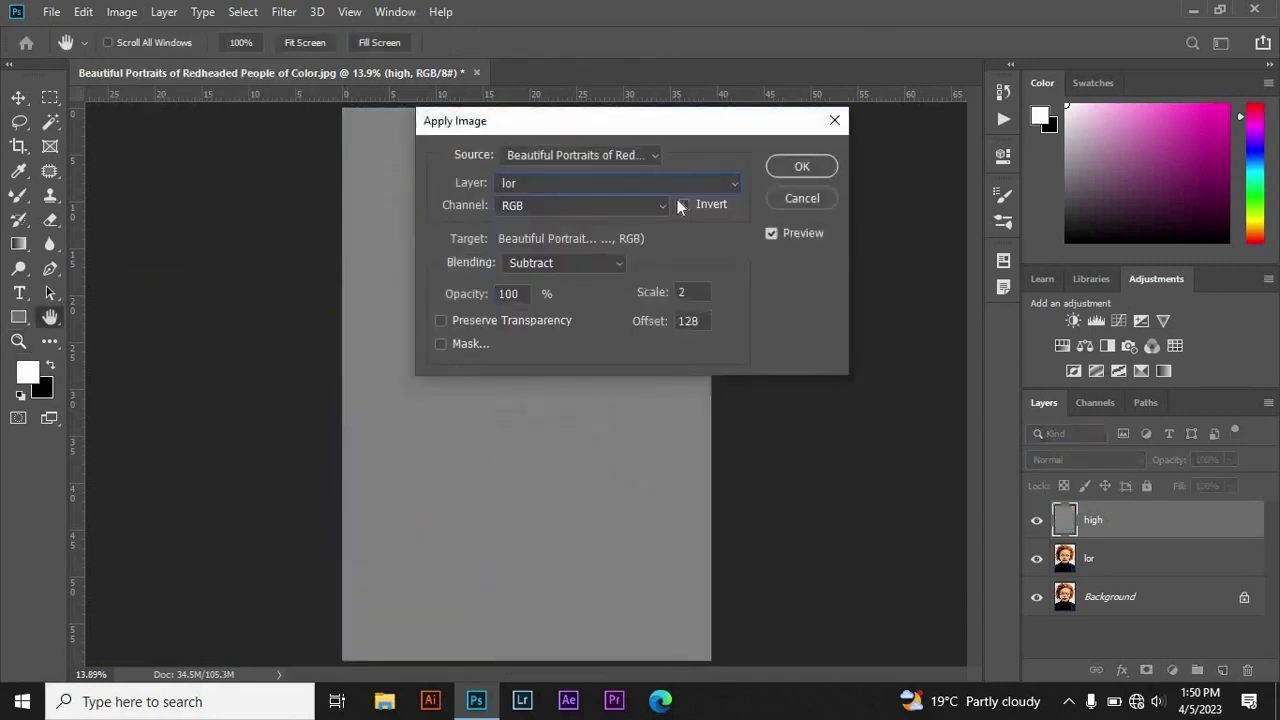
click(792, 170)
key(z)
Step: Set the 'high' layer's blend mode to Linear Light
click(1142, 460)
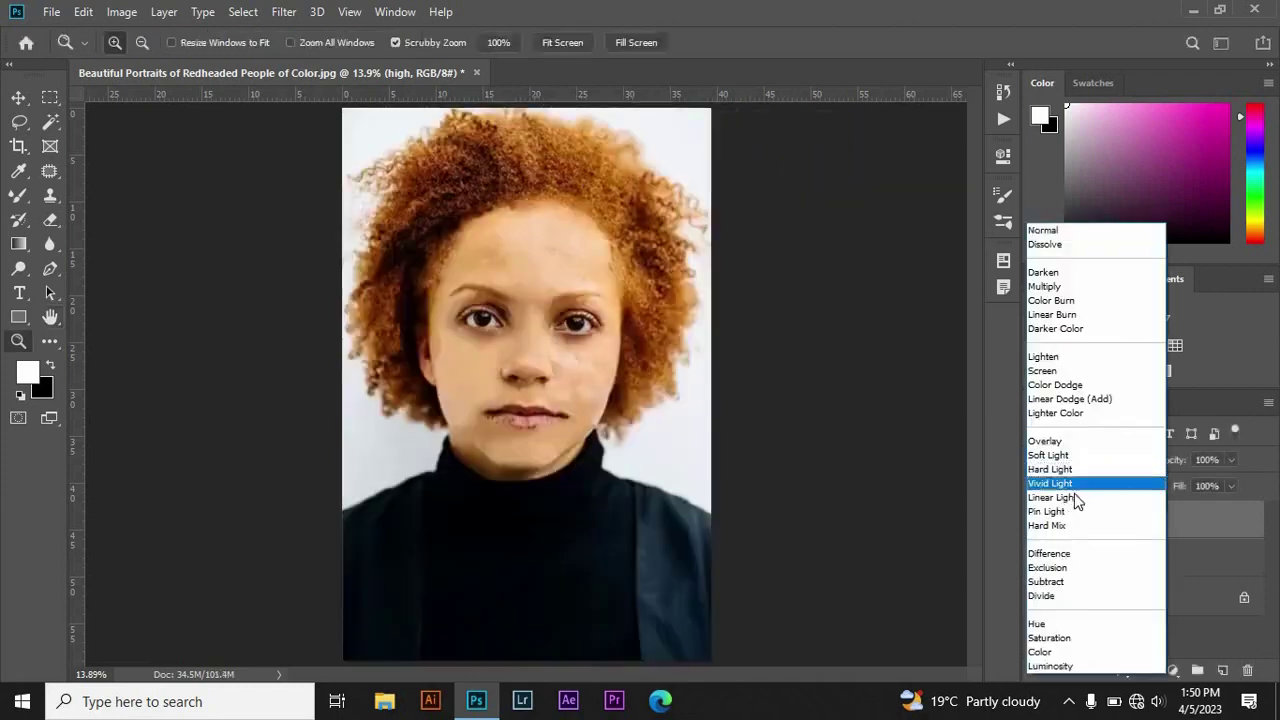
click(1076, 498)
click(1105, 563)
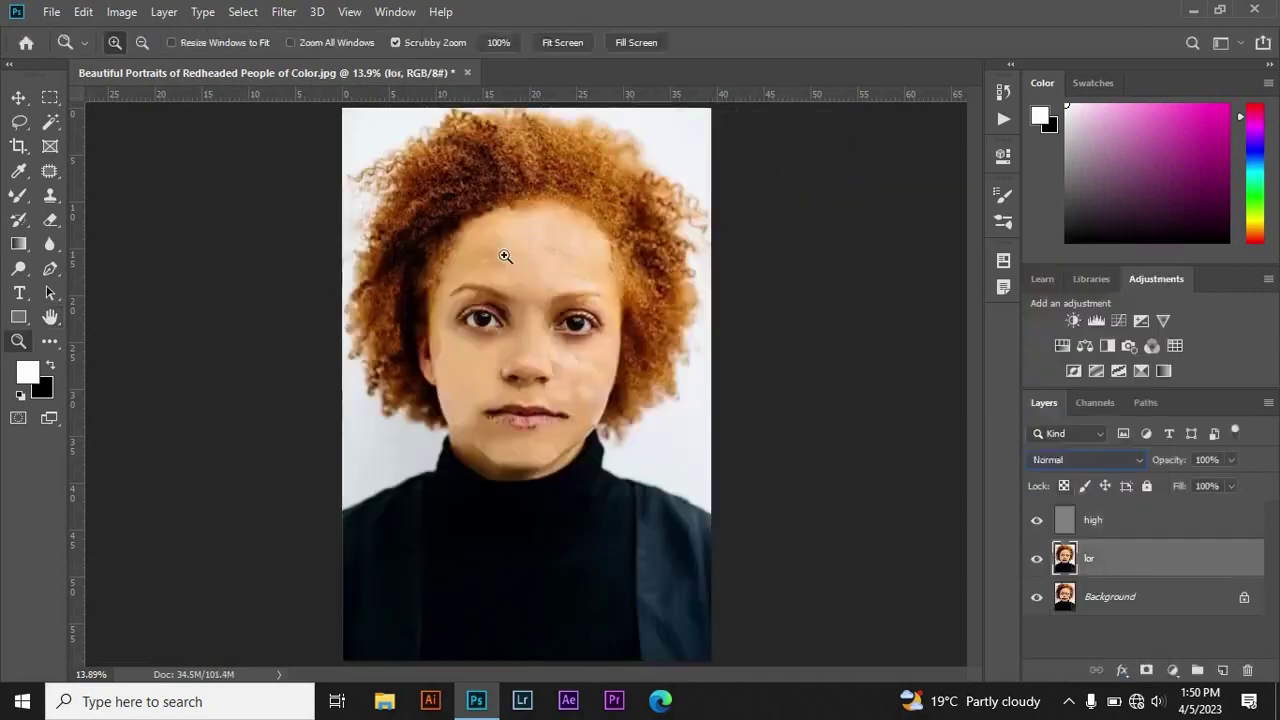
Step: Blend the skin tones on 'lor' with a 66 px Mixer Brush across forehead and cheeks
mouse_move(505, 256)
mouse_down()
mouse_move(814, 251)
mouse_move(975, 312)
mouse_up()
click(17, 198)
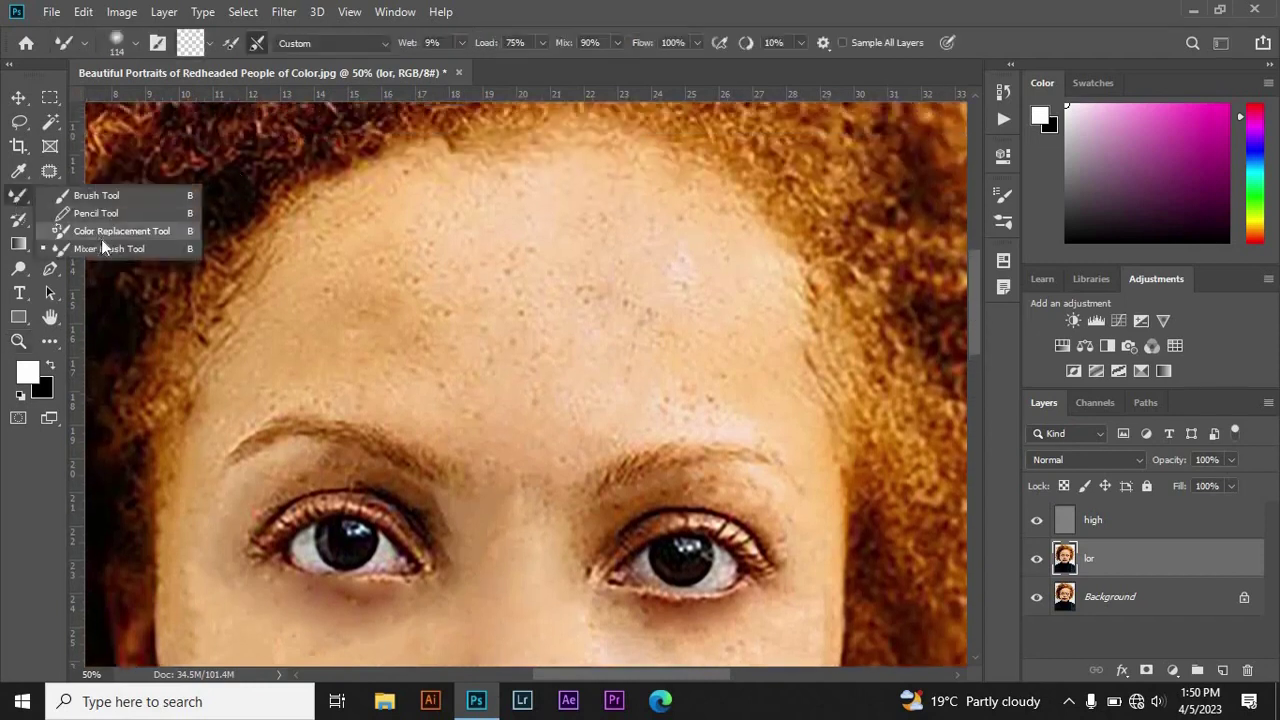
click(102, 244)
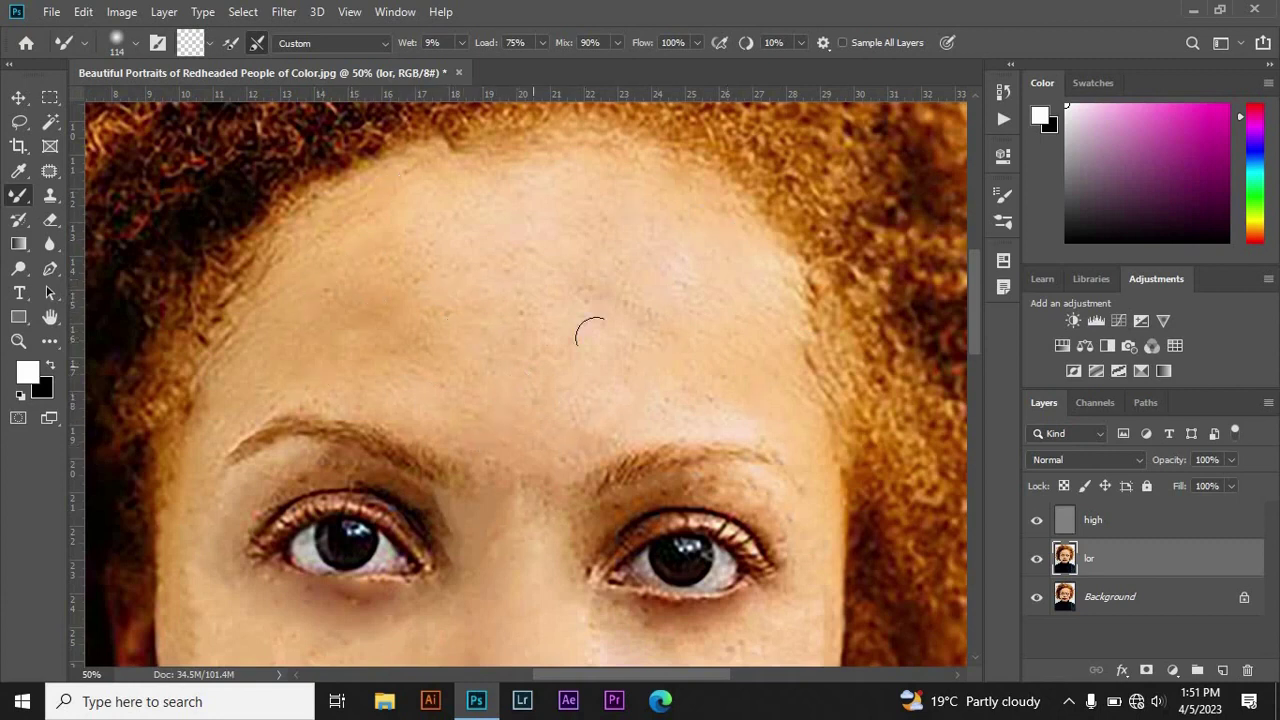
click(135, 43)
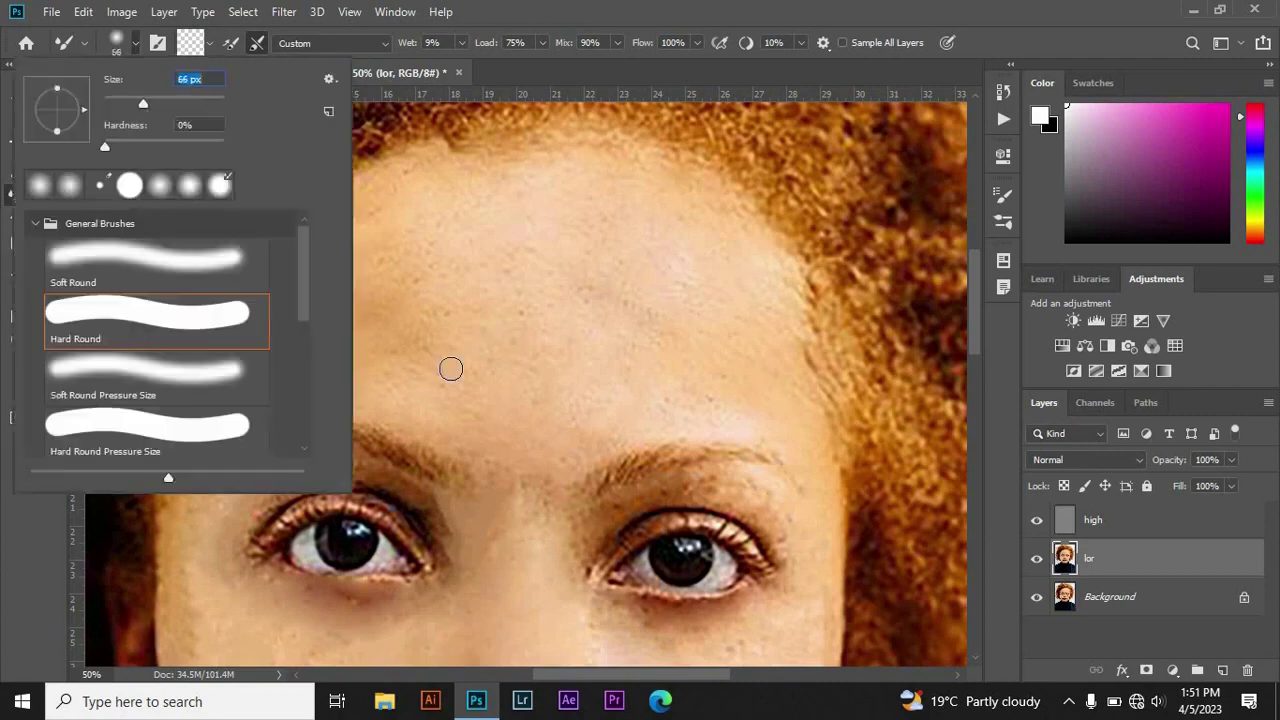
scroll(514, 395, down, 5)
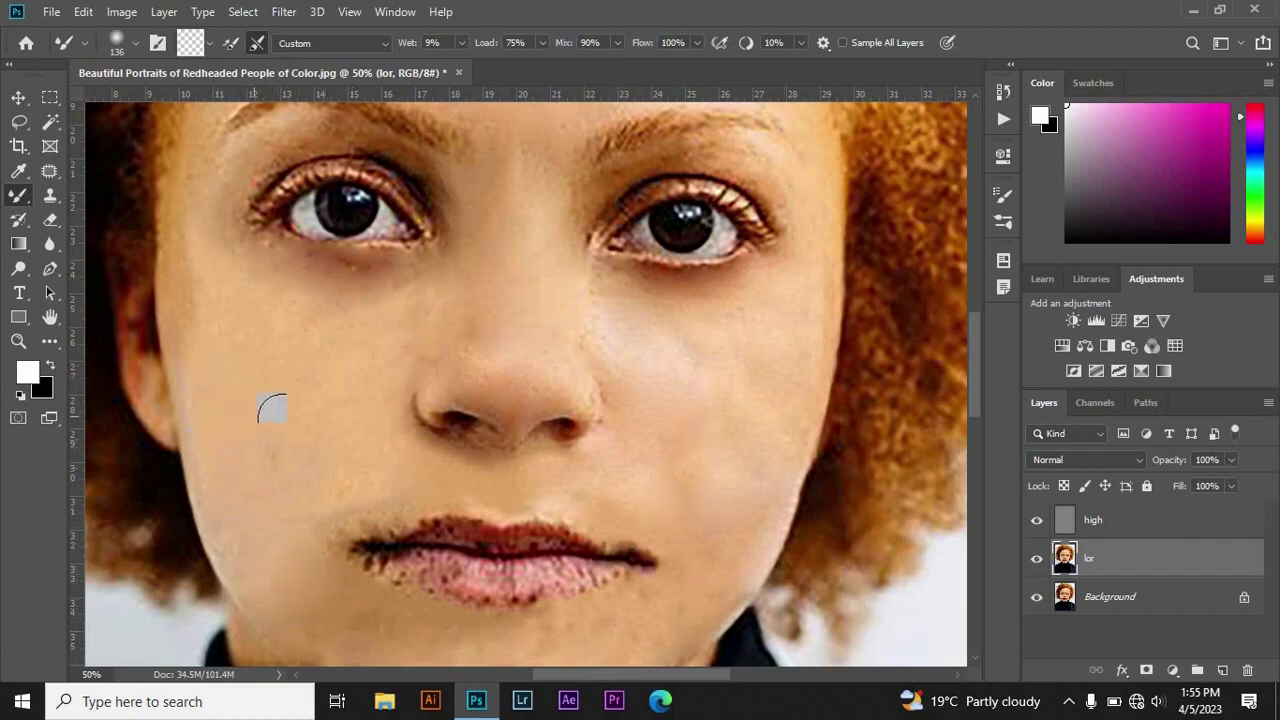
drag(973, 367, 973, 395)
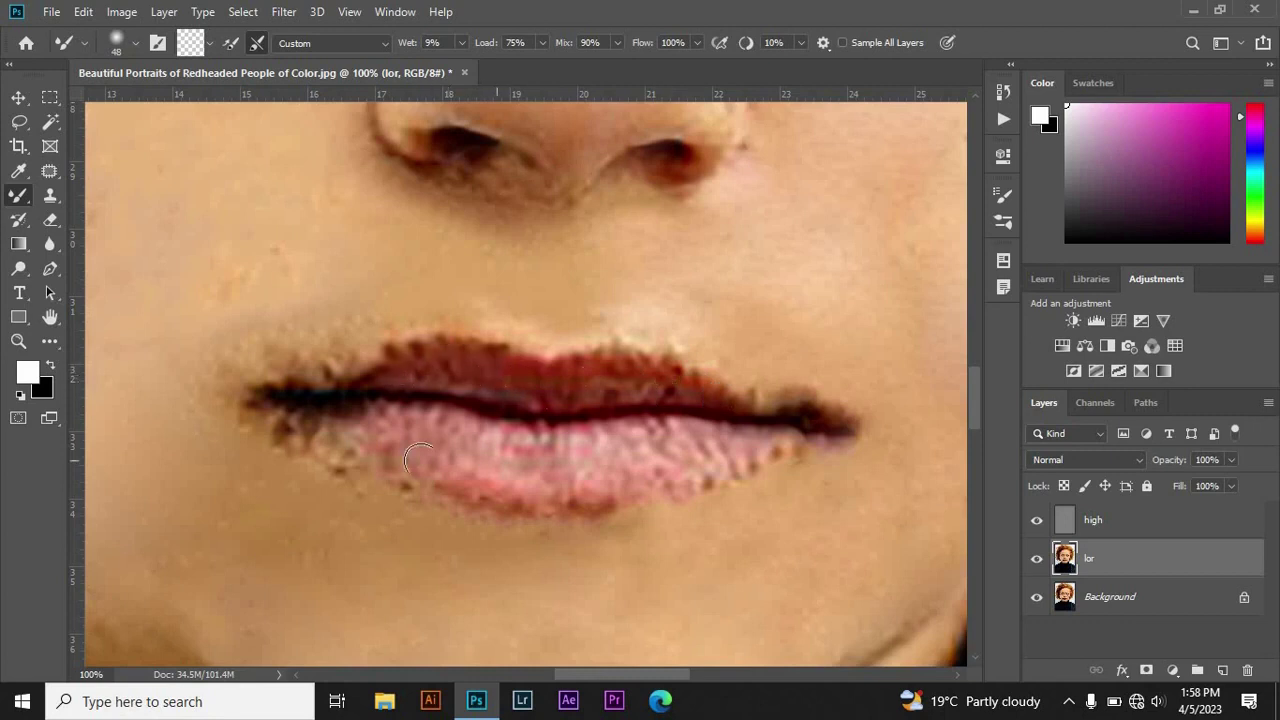
Step: Spot-heal the dark spots at the lower lip's right corner and along the upper lip
click(48, 172)
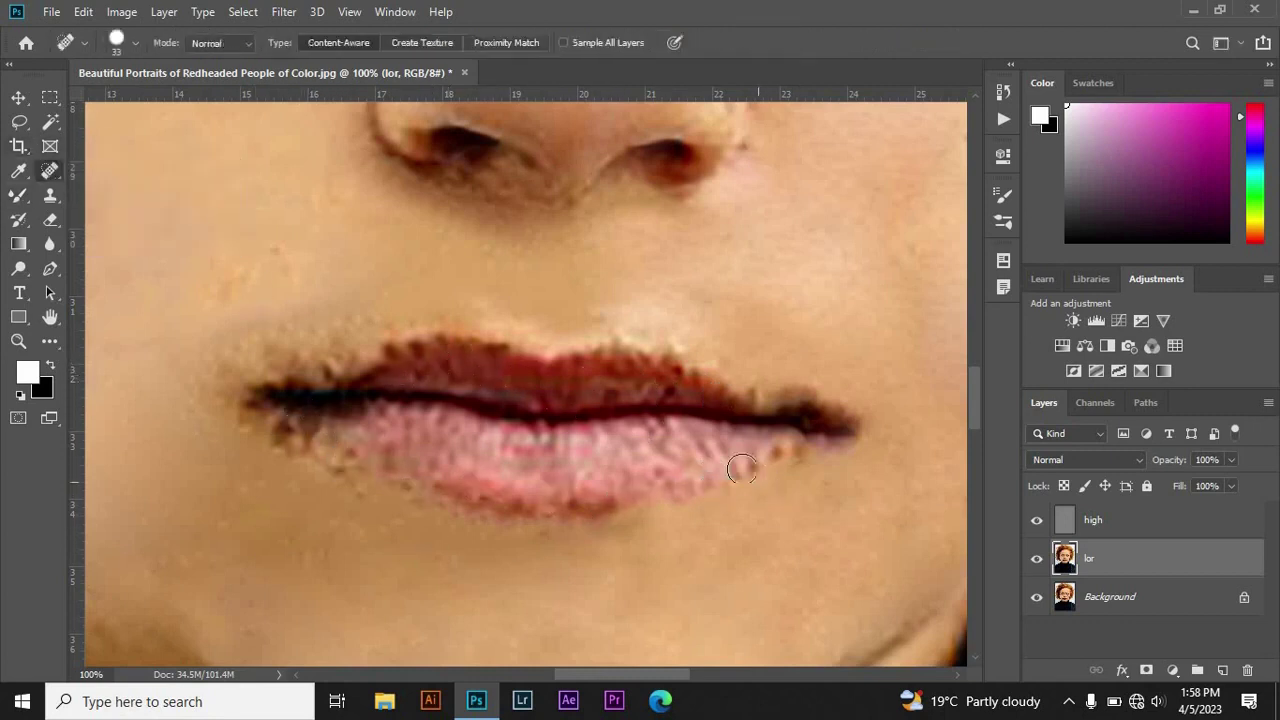
drag(742, 468, 784, 463)
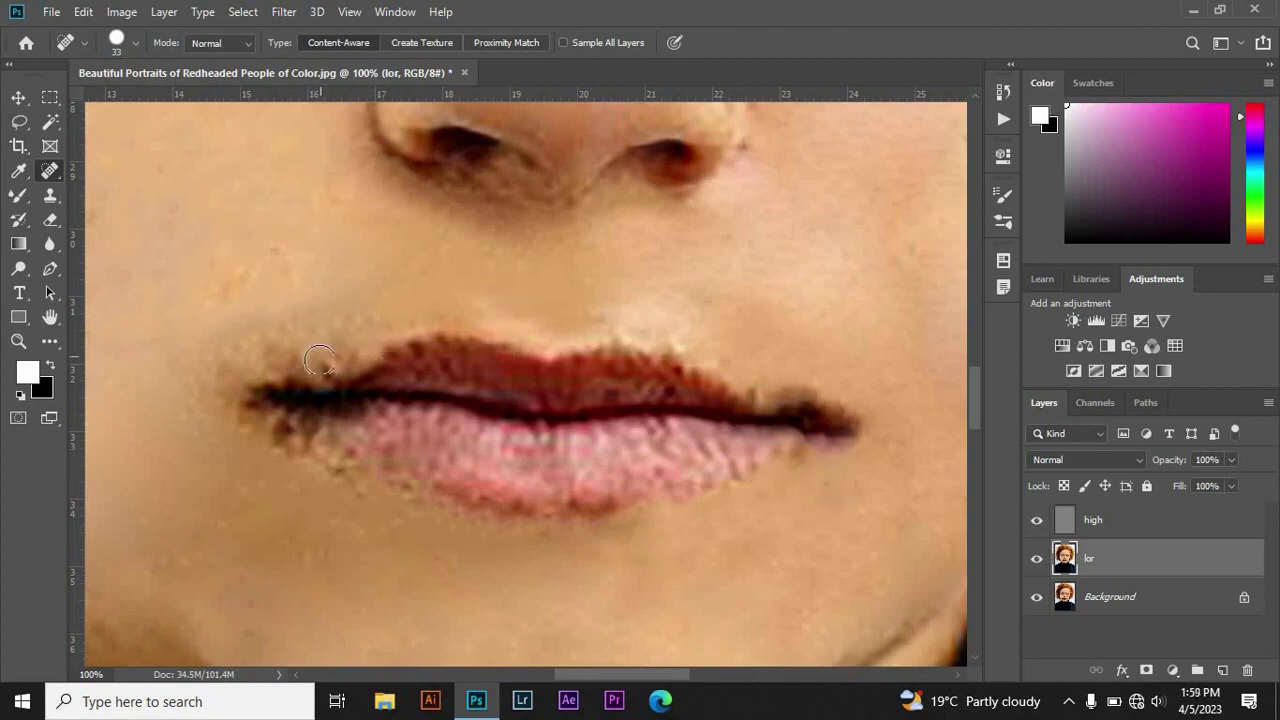
drag(650, 400, 571, 380)
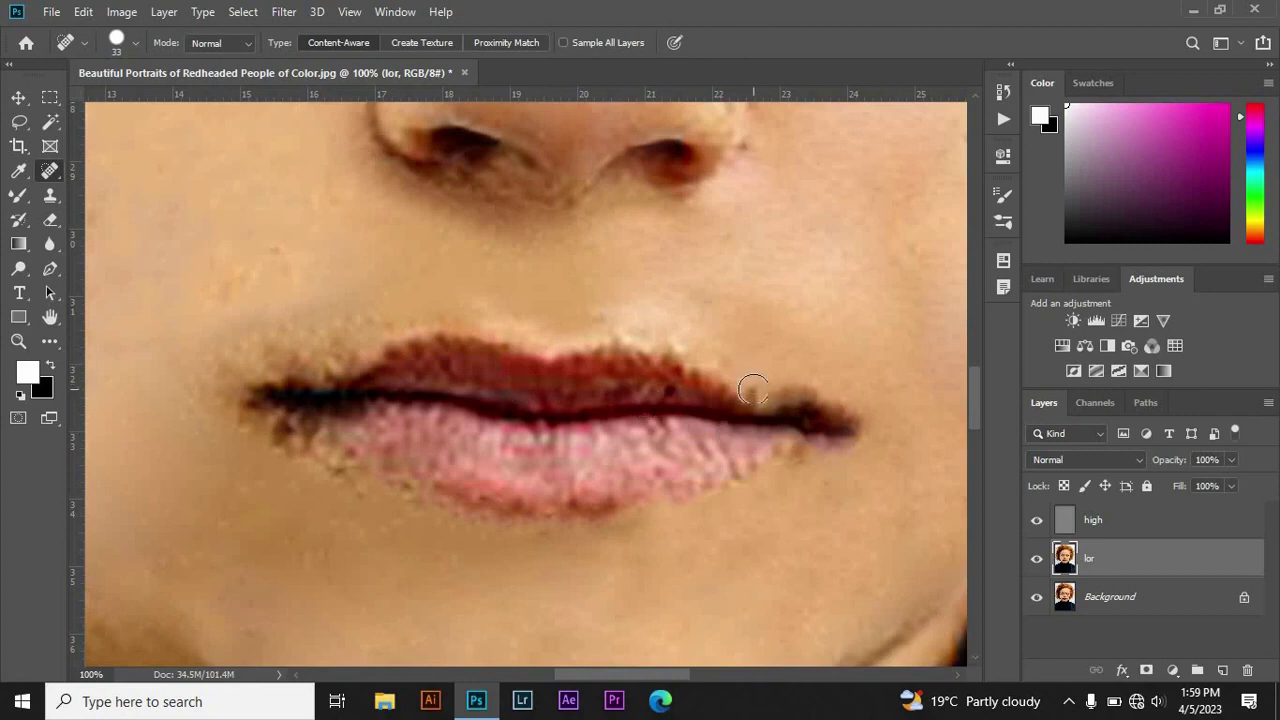
click(18, 341)
alt+click(386, 380)
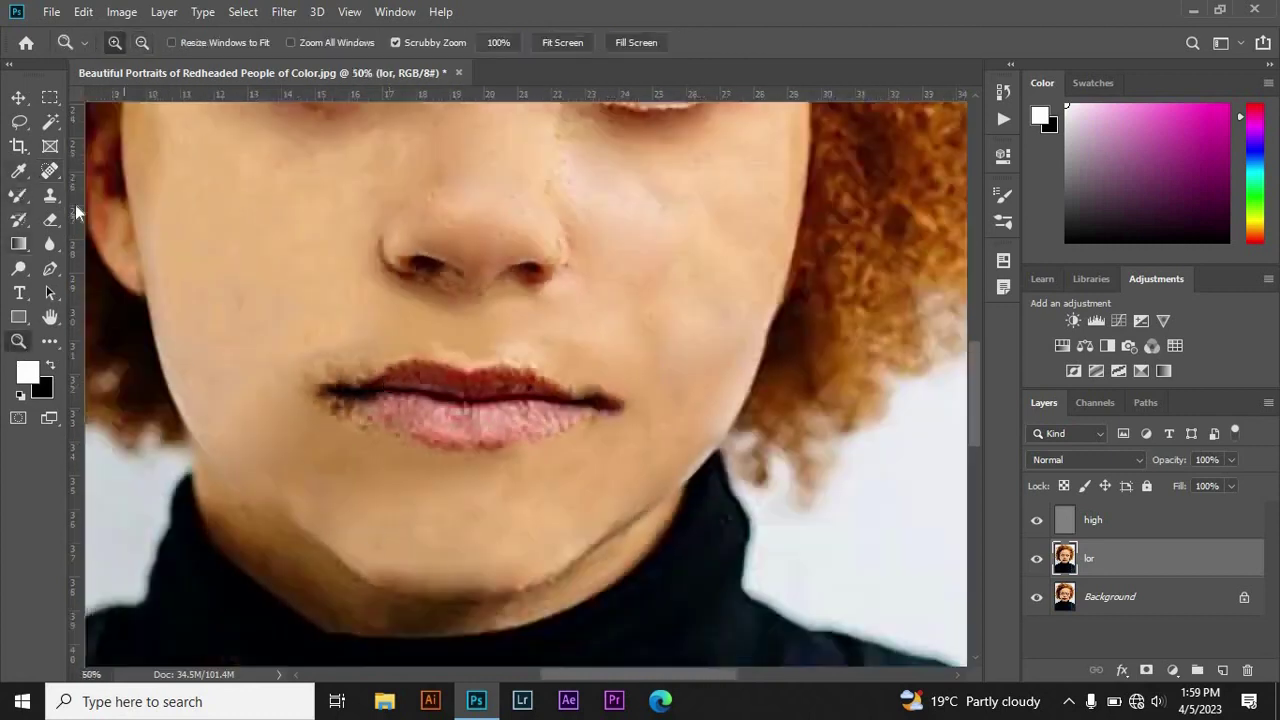
Step: Return to the Mixer Brush, confirm its preset, and fit the portrait to the screen
key(b)
click(116, 42)
key(Return)
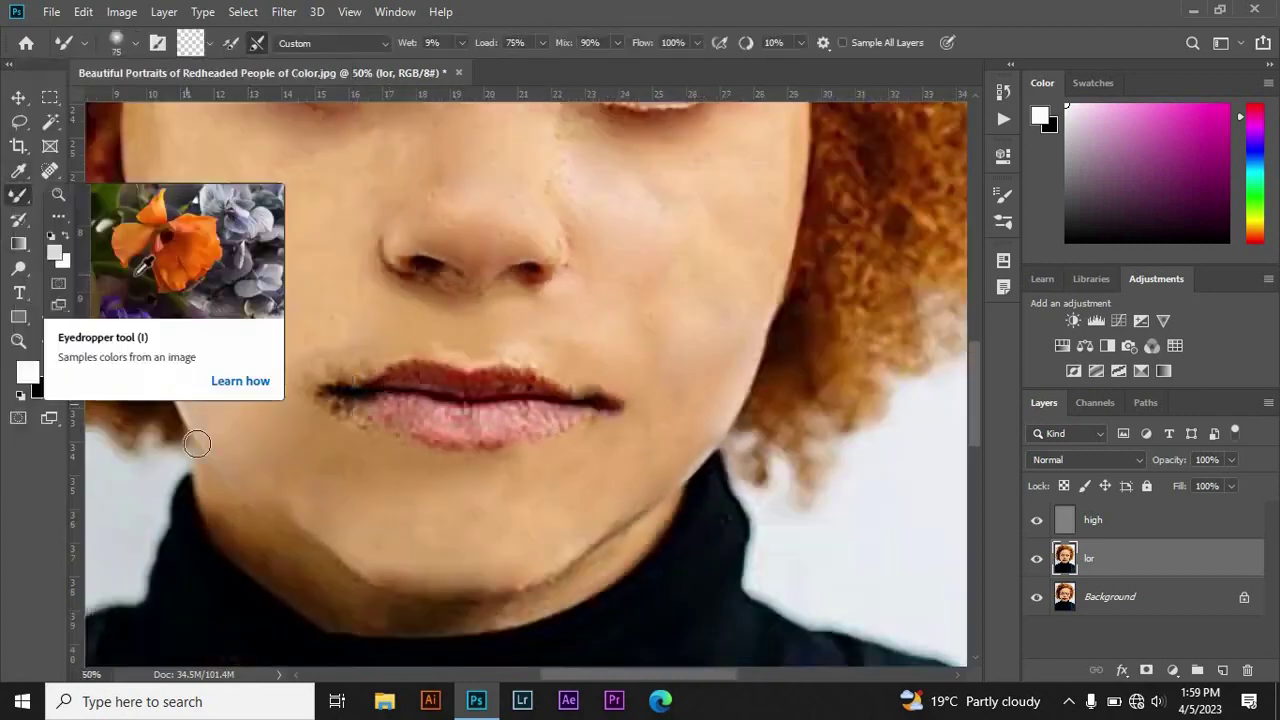
click(116, 42)
key(Return)
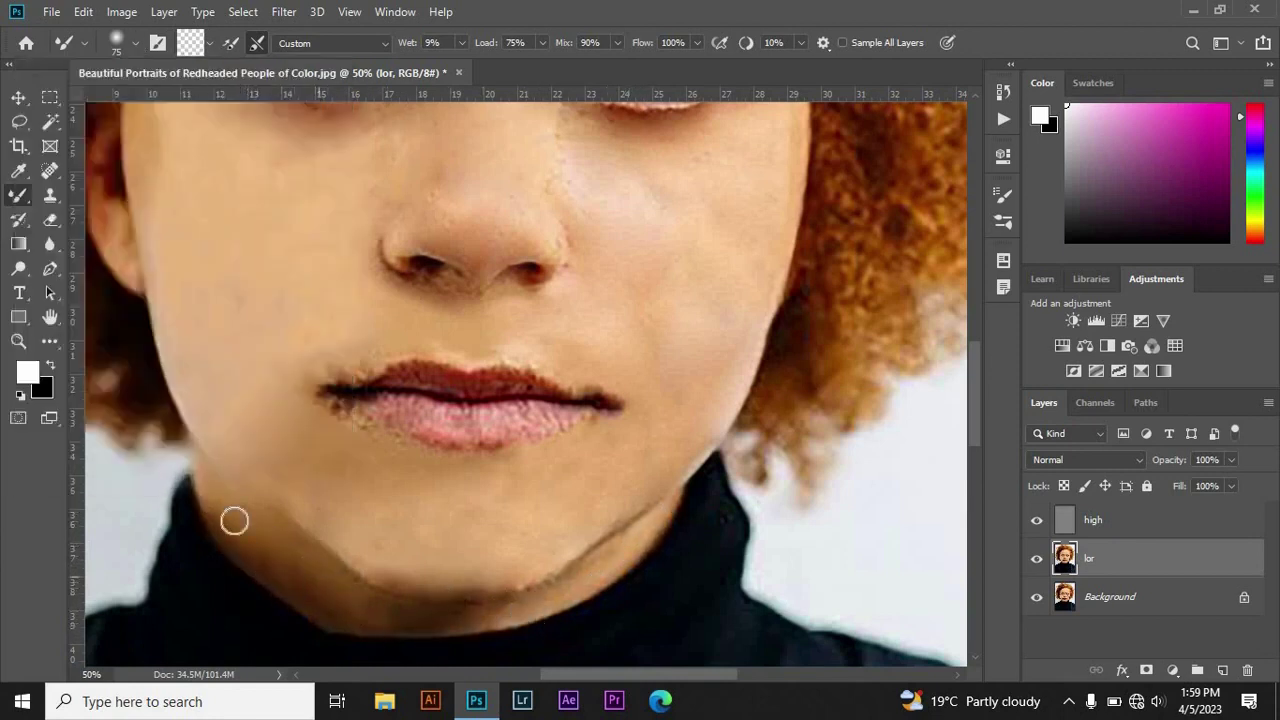
click(18, 341)
click(562, 42)
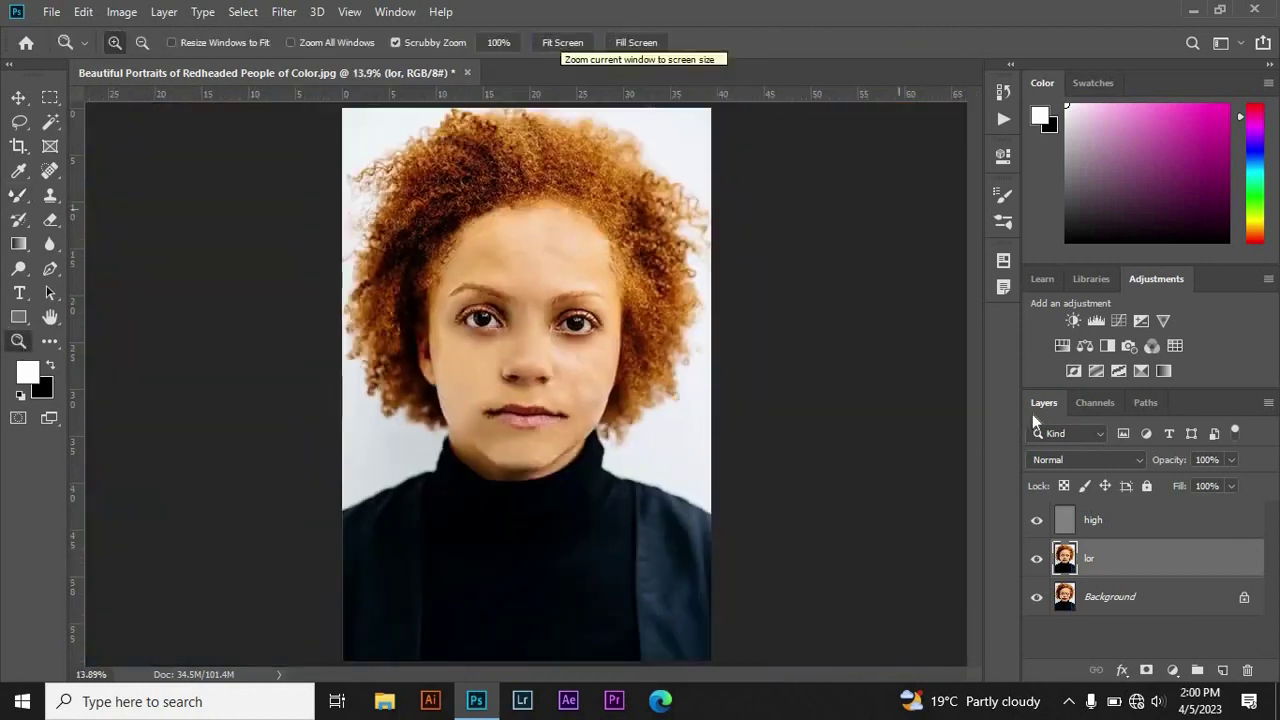
Step: Group 'high' and 'lor' into Group 1, toggle it to compare, and stamp visible layers
shift+click(1143, 532)
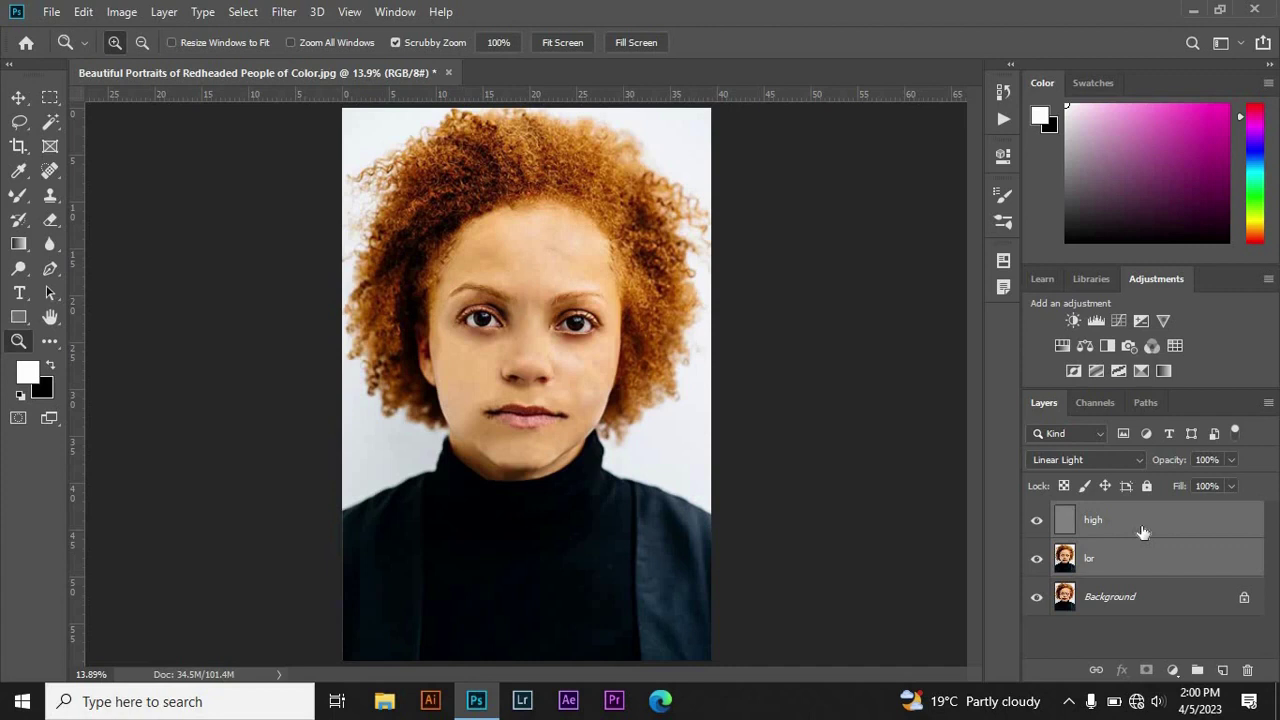
click(1197, 670)
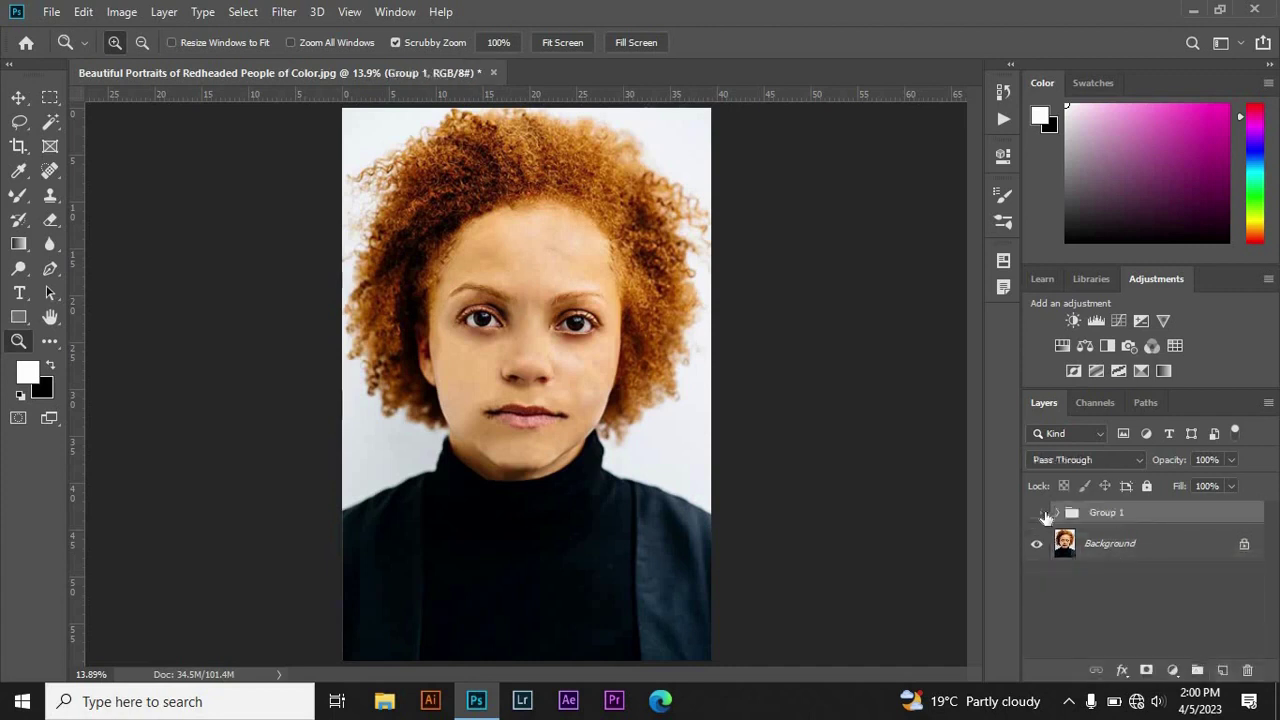
click(1044, 514)
click(1044, 514)
click(1044, 514)
click(1044, 514)
key(ctrl+shift+alt+e)
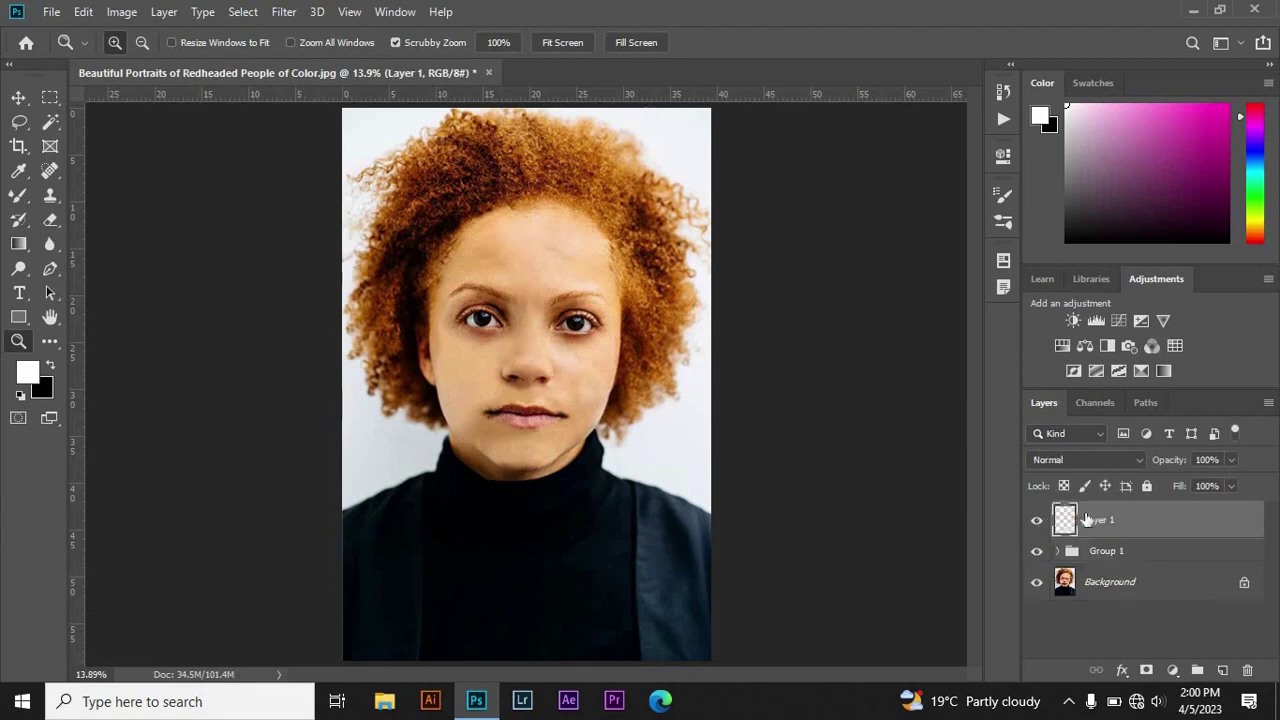
Step: In Camera Raw, set Temperature and Tint +33, Exposure -0.40, Whites -21, Blacks -14
click(284, 12)
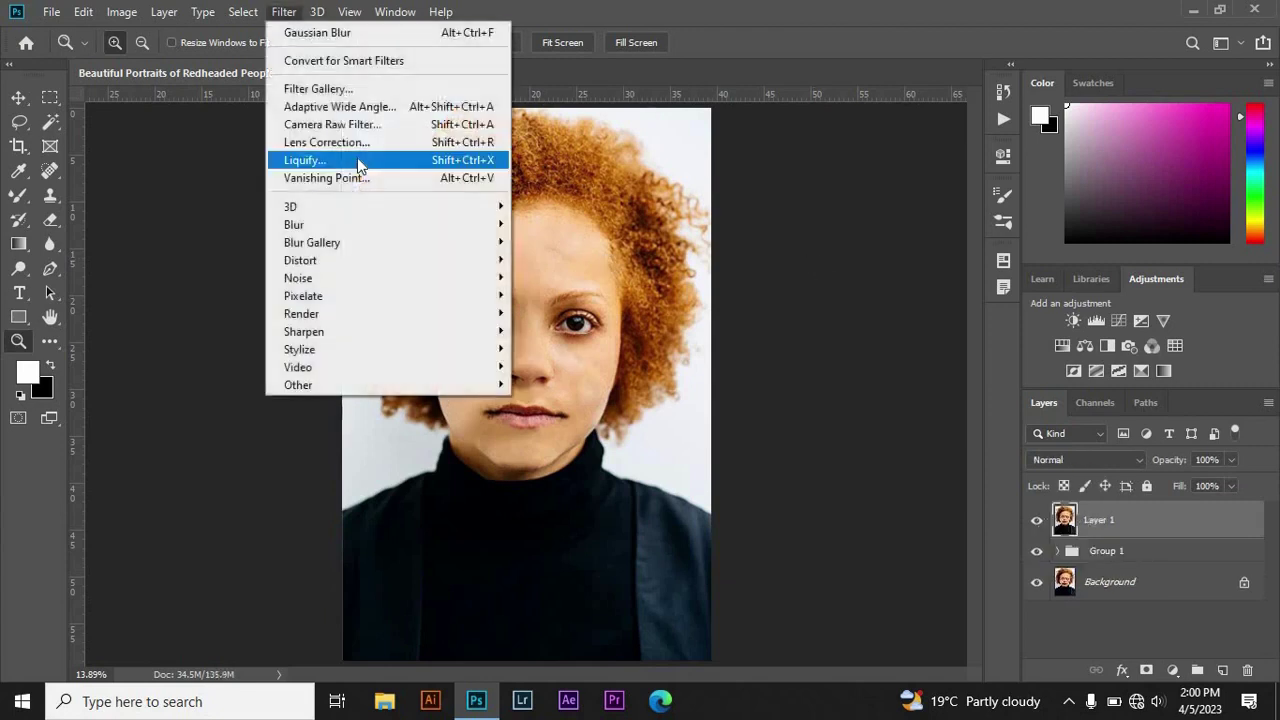
click(357, 124)
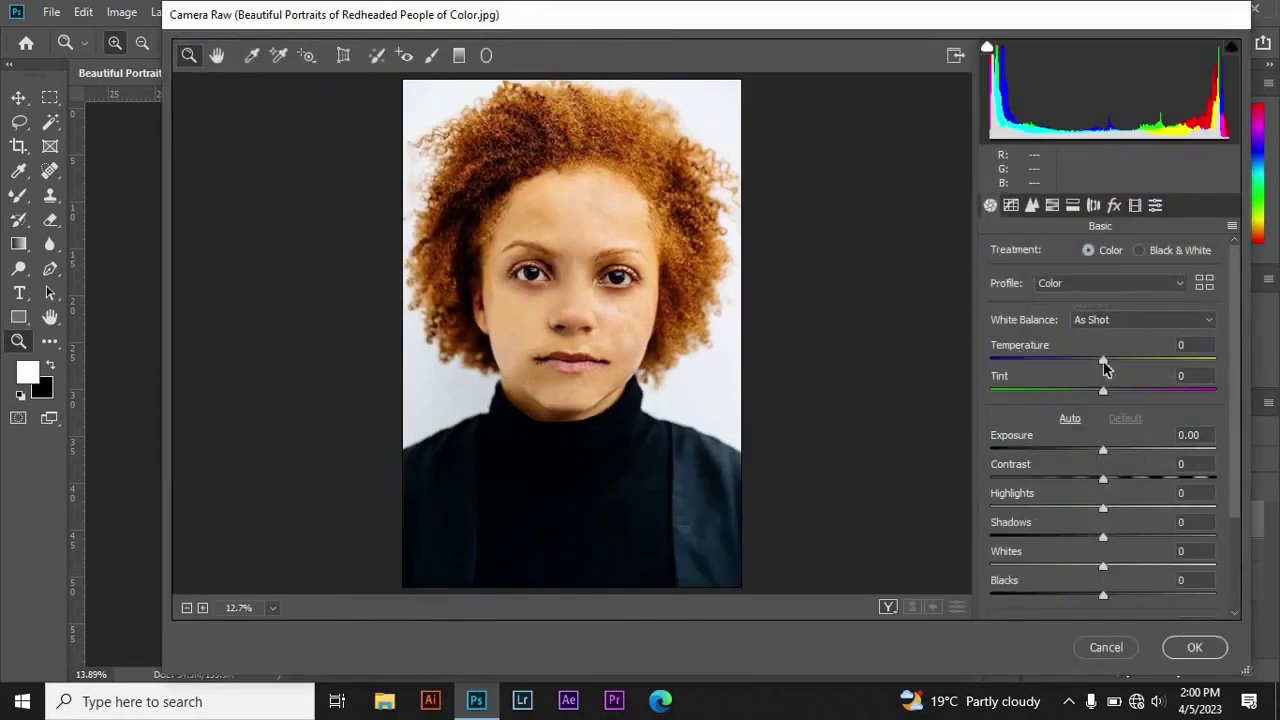
mouse_move(1104, 366)
mouse_down()
mouse_move(1123, 366)
mouse_move(1094, 371)
mouse_move(1145, 389)
mouse_move(1139, 362)
mouse_move(1137, 397)
mouse_move(1151, 399)
mouse_move(1086, 403)
mouse_move(1143, 395)
mouse_up()
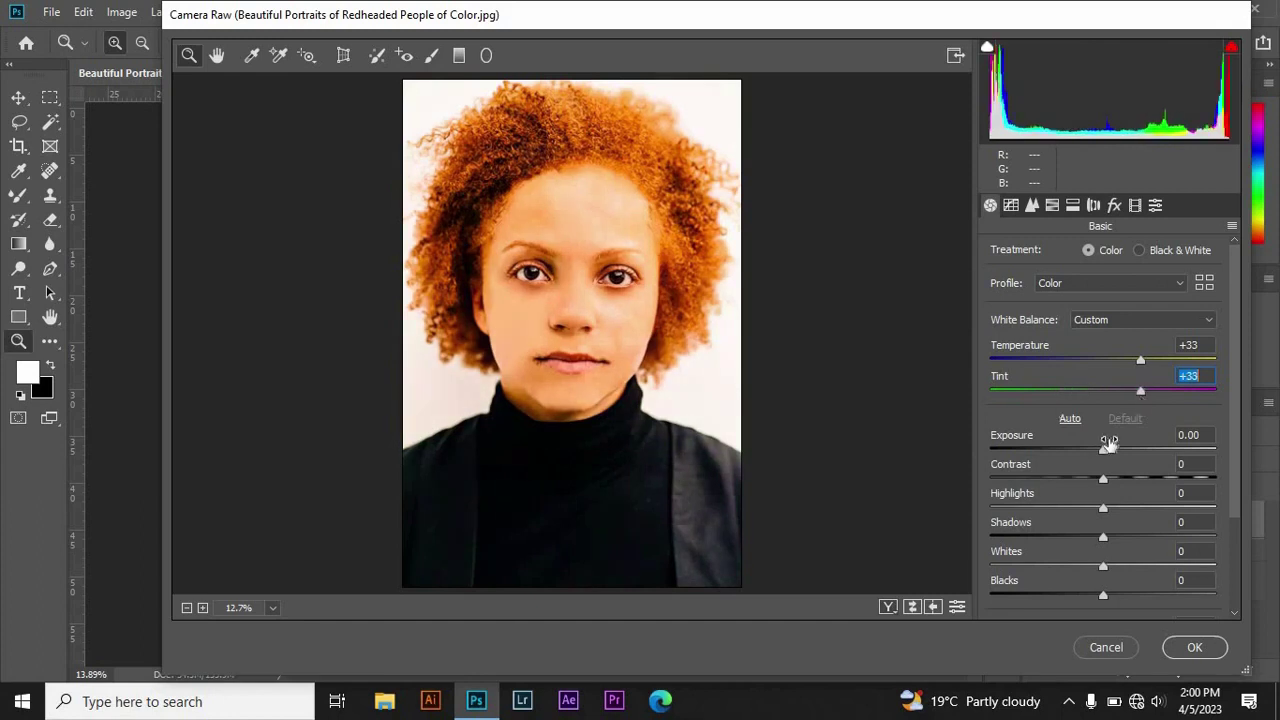
mouse_move(1105, 455)
mouse_down()
mouse_move(1147, 452)
mouse_move(1102, 456)
mouse_move(1080, 486)
mouse_move(1143, 485)
mouse_move(1115, 510)
mouse_move(1170, 505)
mouse_move(1107, 510)
mouse_move(1123, 508)
mouse_move(1152, 543)
mouse_move(1123, 543)
mouse_move(1143, 533)
mouse_move(1118, 549)
mouse_move(1120, 571)
mouse_move(1163, 569)
mouse_move(1060, 566)
mouse_move(1081, 563)
mouse_move(1073, 599)
mouse_move(1087, 600)
mouse_up()
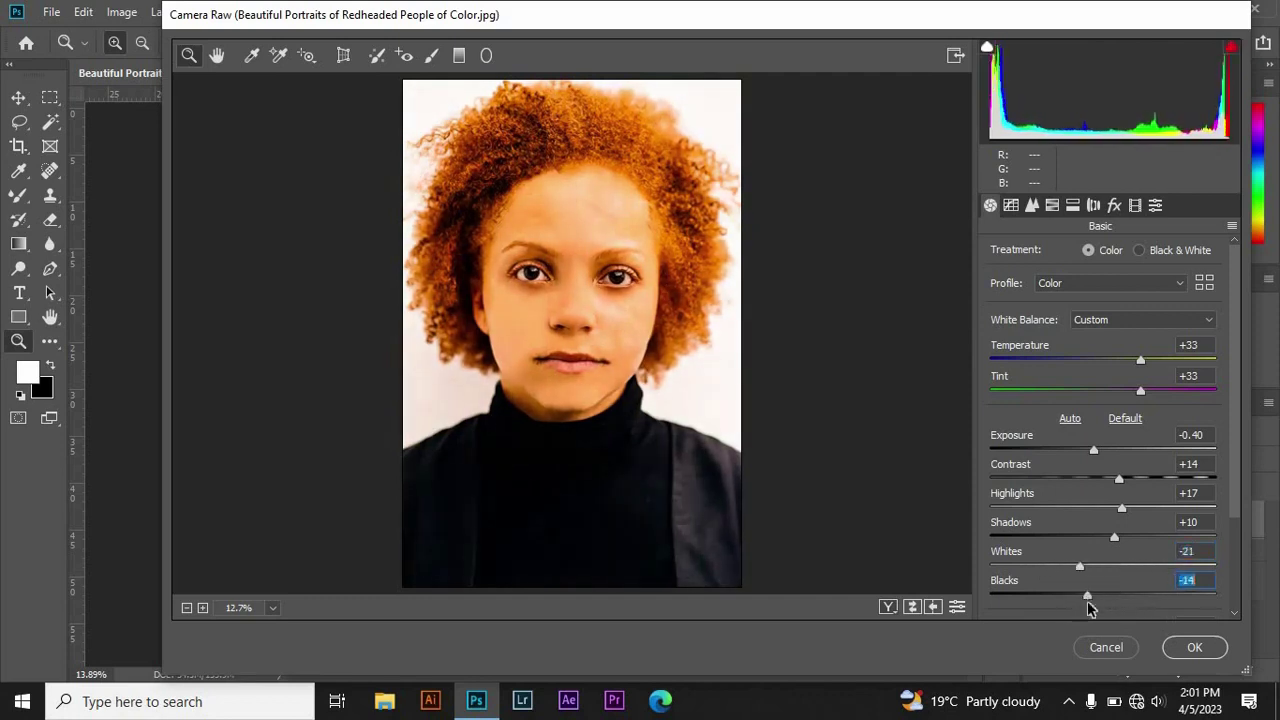
click(1094, 206)
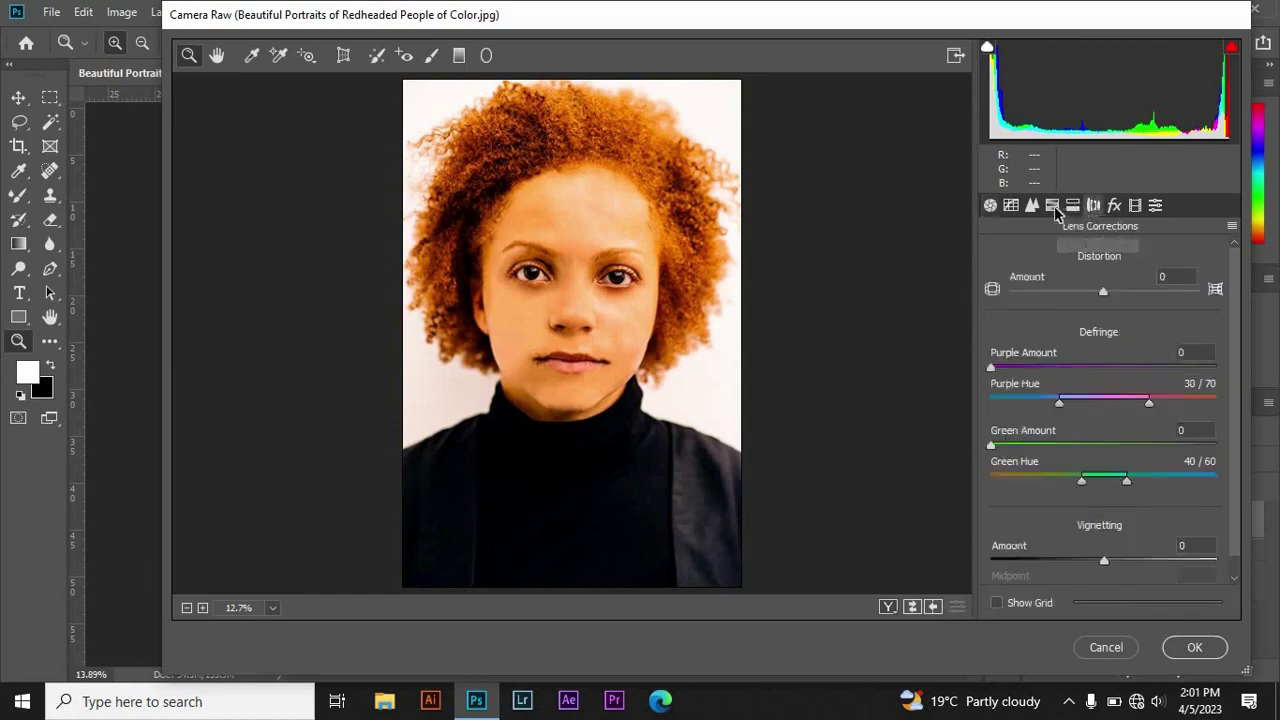
Step: Set the HSL Reds hue to -49, apply the grade, and hide Group 1 and Layer 1
click(1053, 206)
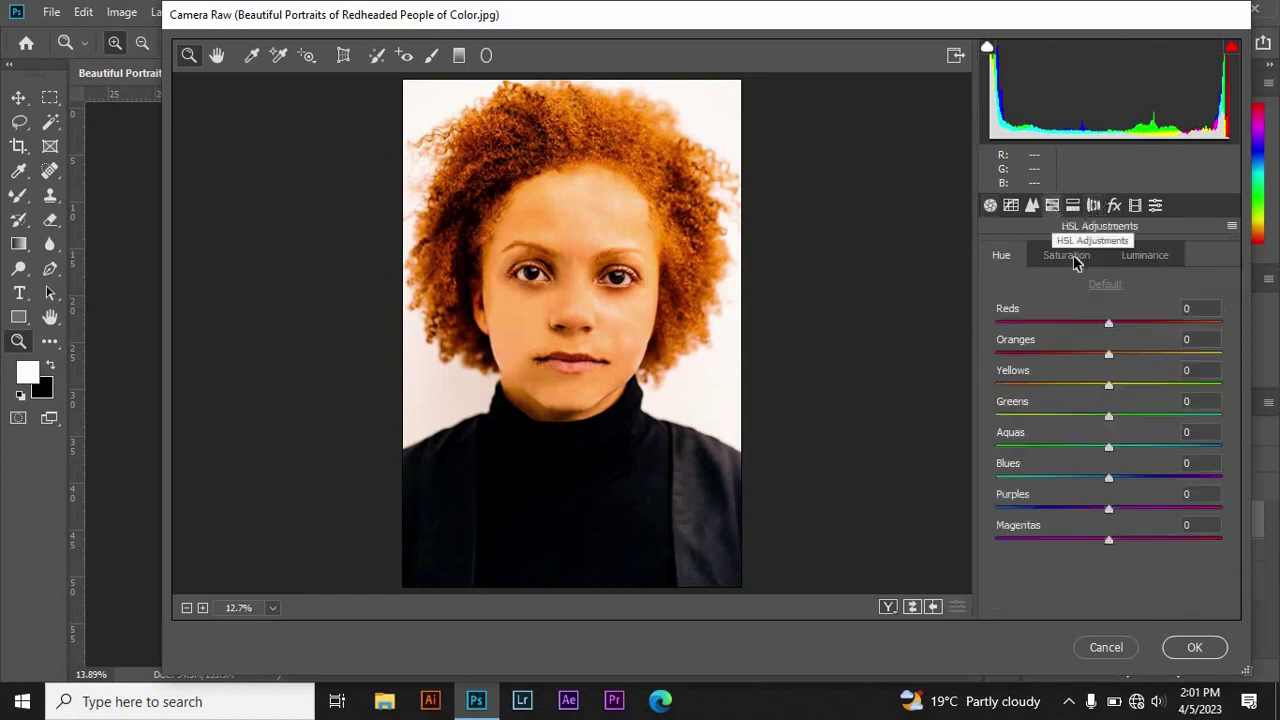
click(1110, 321)
drag(1145, 323, 1097, 331)
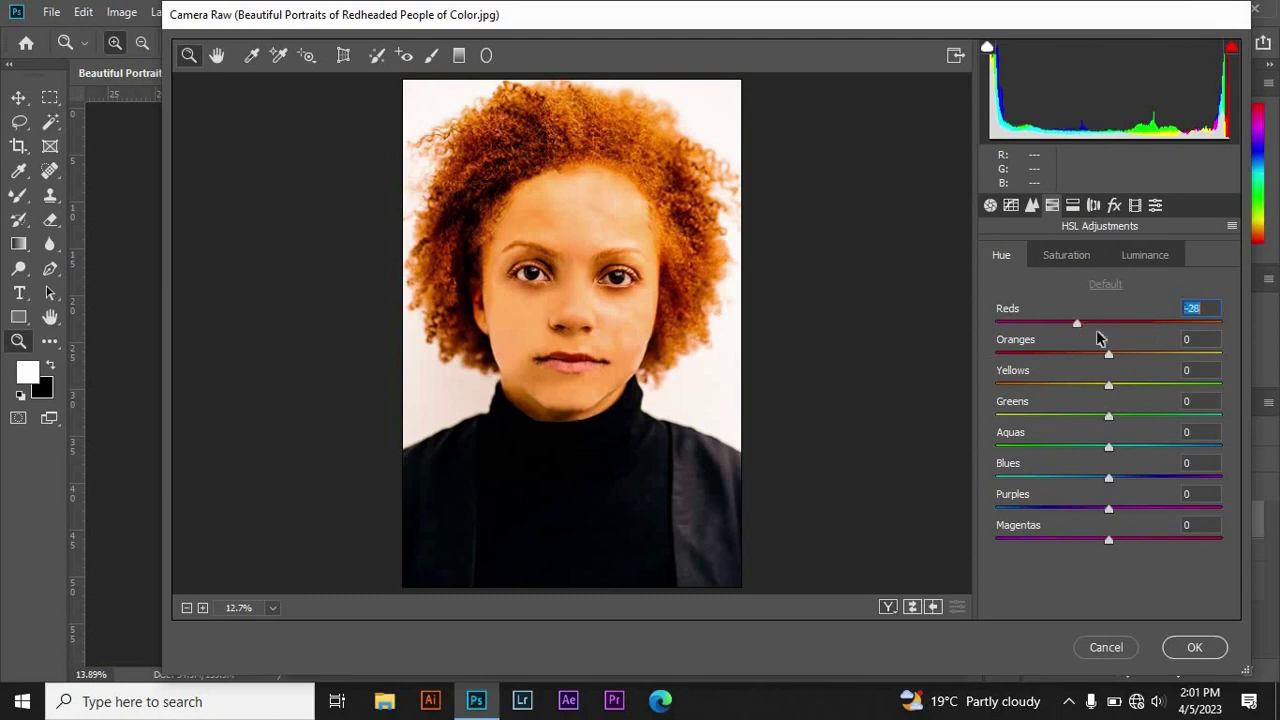
mouse_move(1020, 352)
mouse_down()
mouse_move(998, 341)
mouse_move(1078, 330)
mouse_move(1080, 360)
mouse_move(1111, 360)
mouse_move(1051, 362)
mouse_move(1115, 358)
mouse_move(1107, 370)
mouse_up()
click(1053, 323)
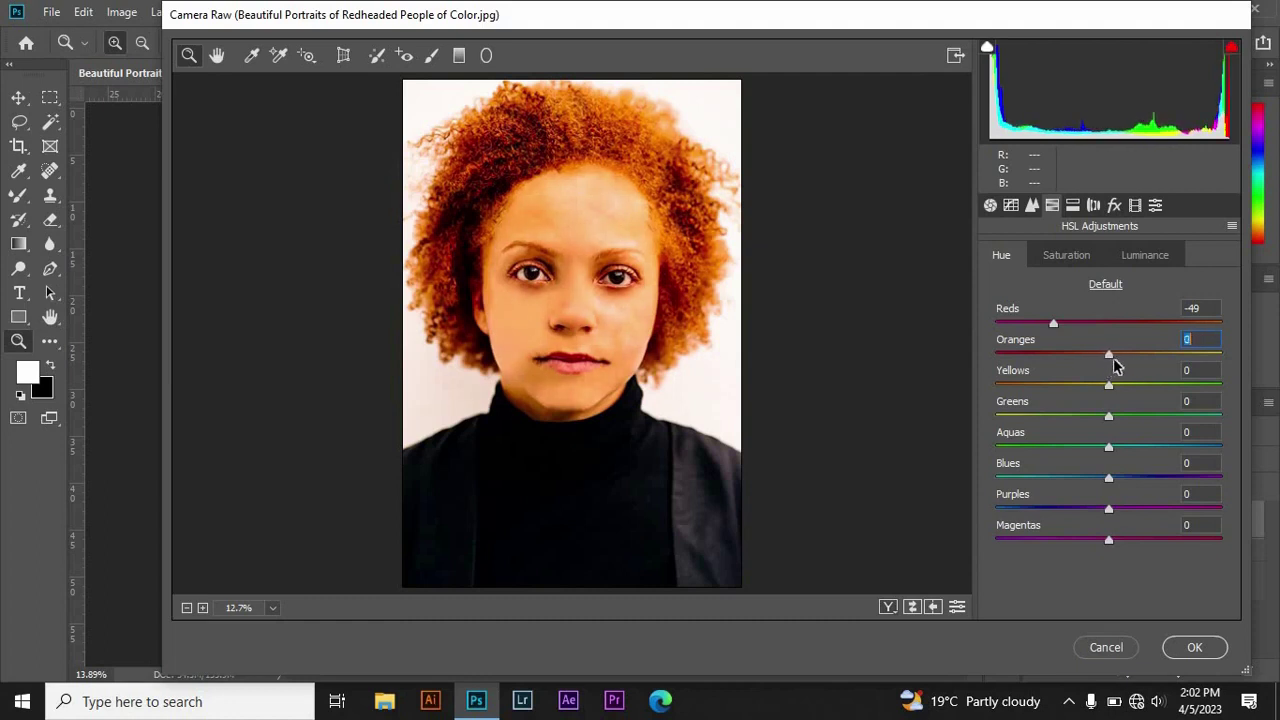
drag(1116, 366, 1113, 364)
click(1208, 650)
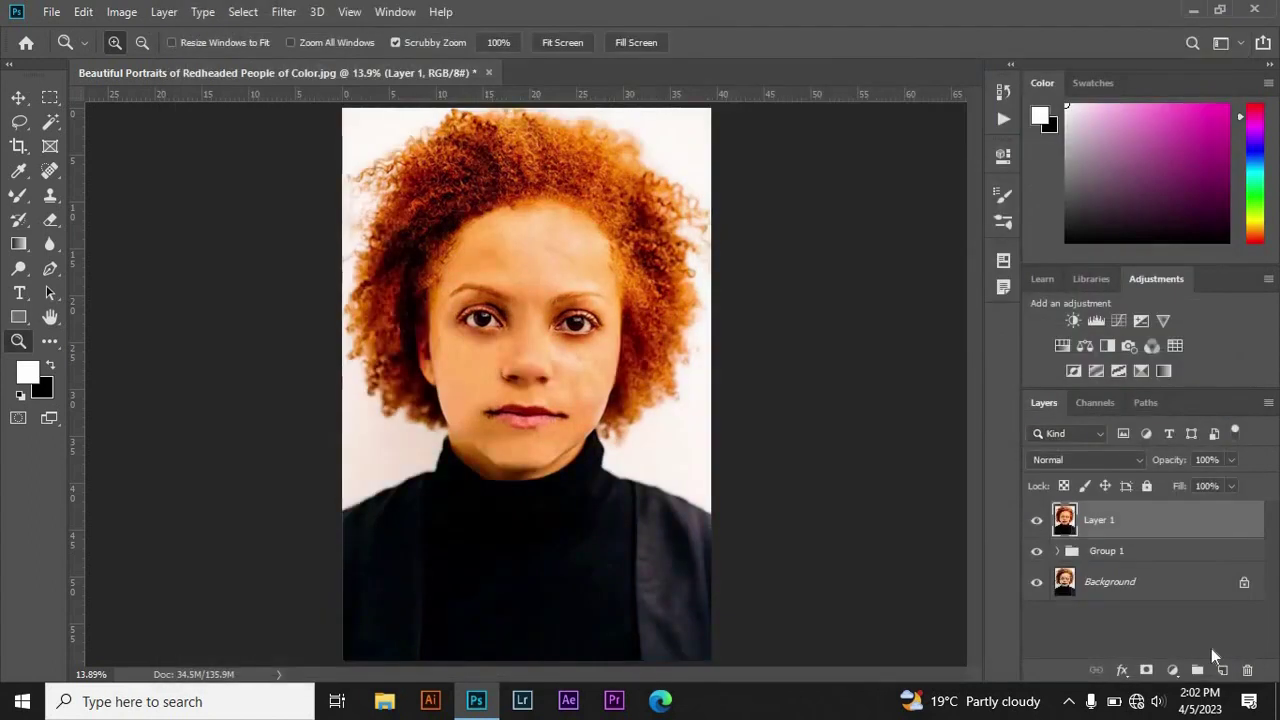
click(1036, 551)
click(1037, 520)
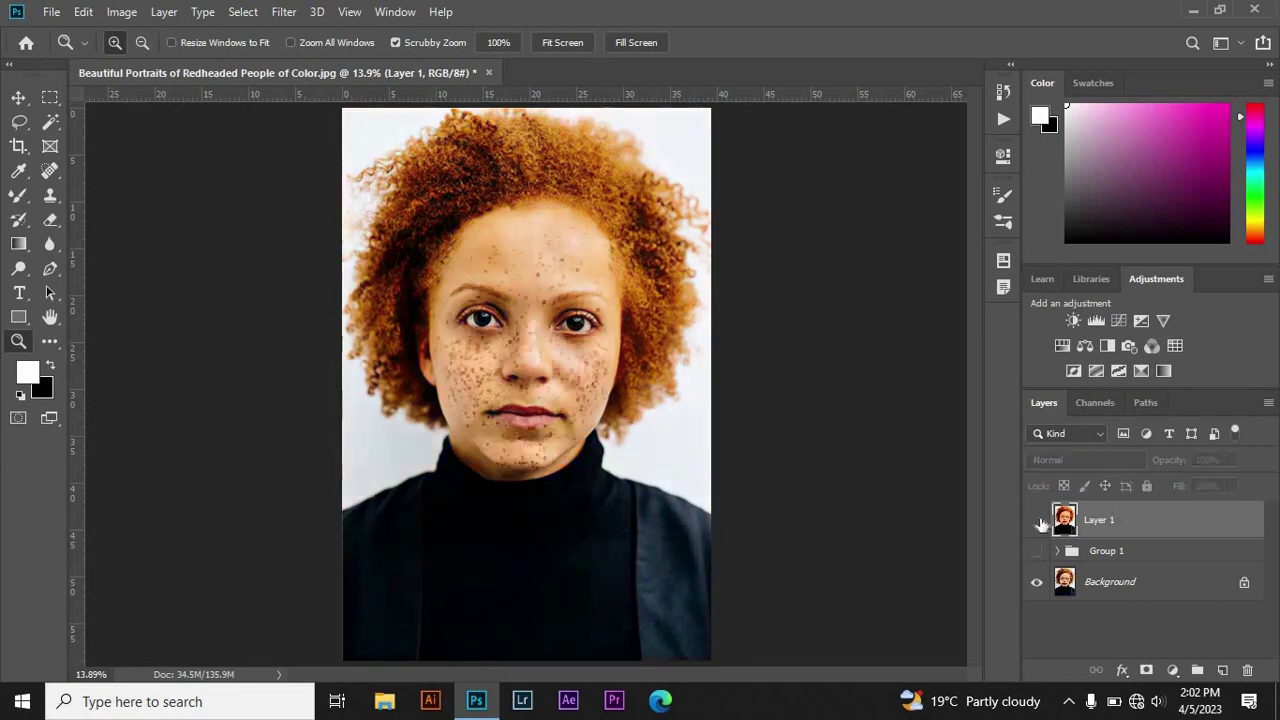